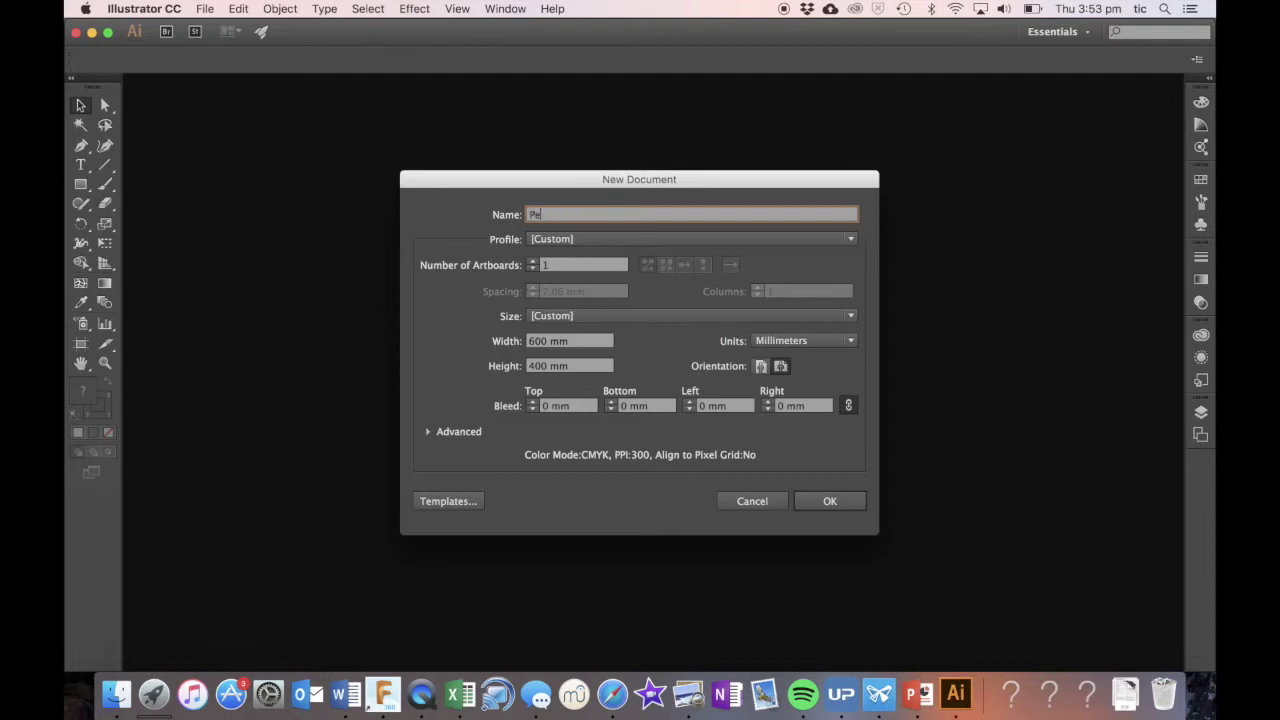
- Create the 600 × 400 mm document named Pencil Box and save it as Pencil Box.ai in the desktop's Pencil Box folder
text(cil Box)
click(831, 501)
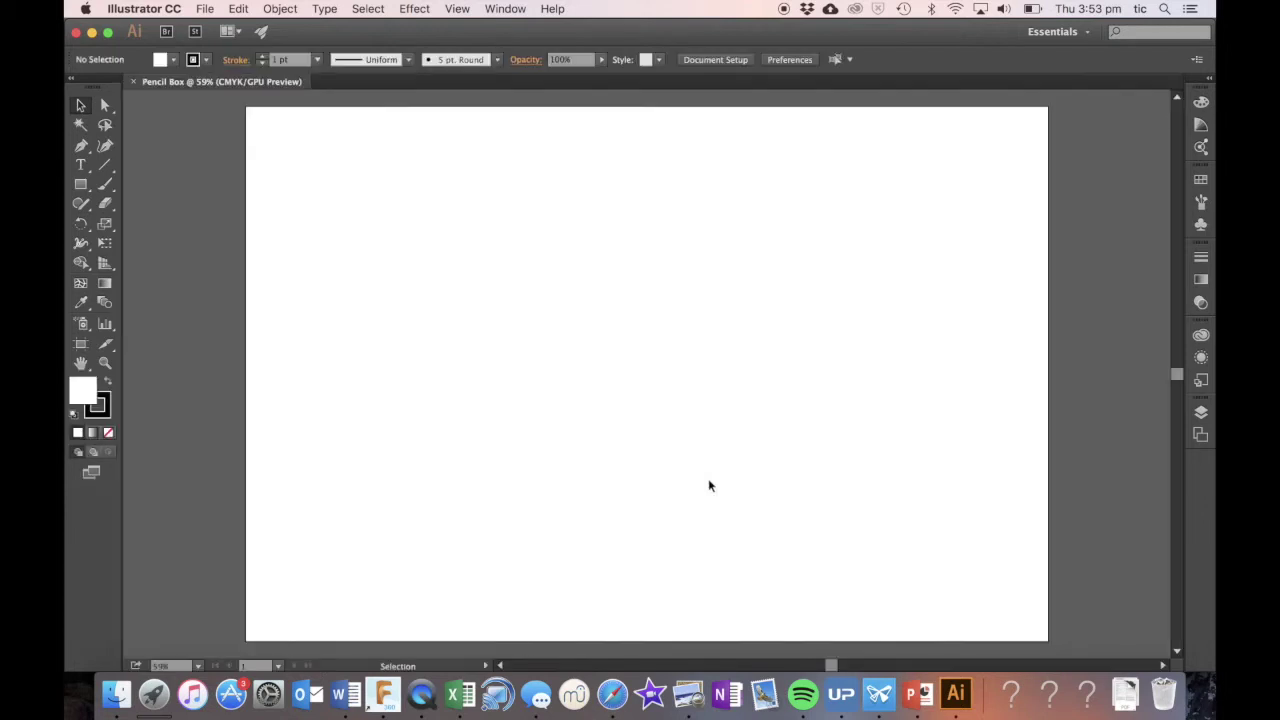
click(198, 8)
click(213, 146)
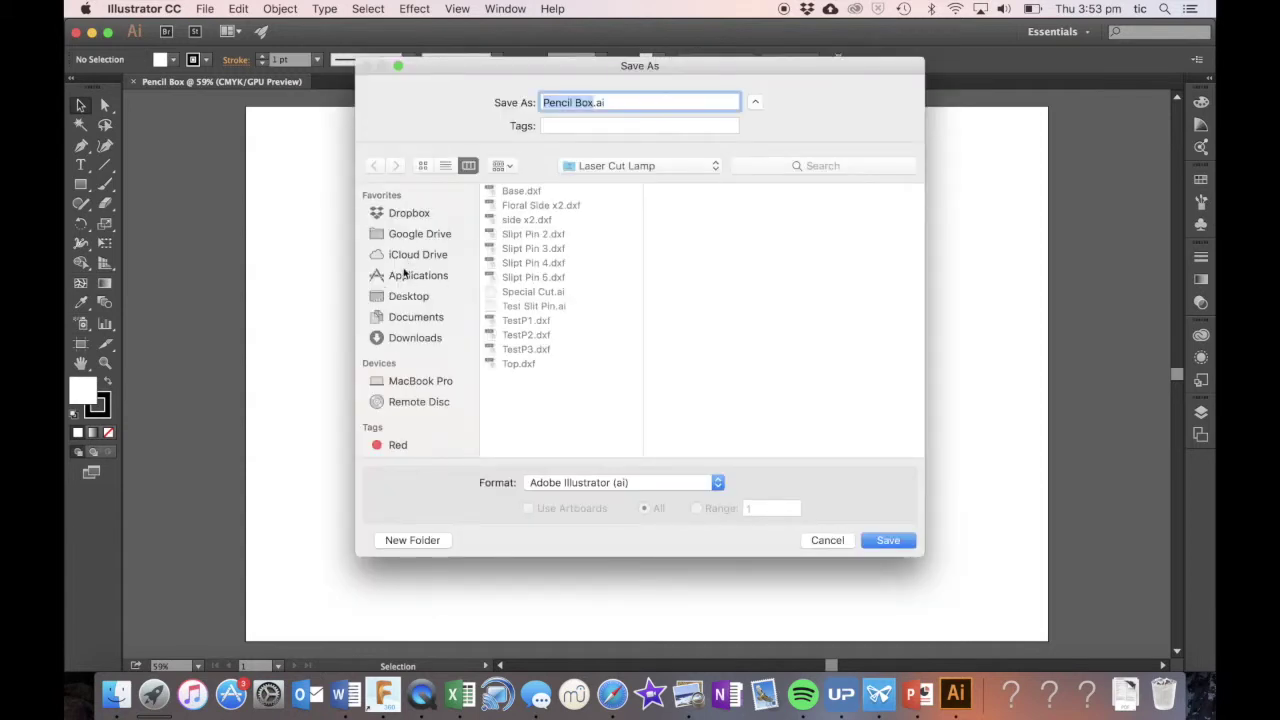
click(409, 296)
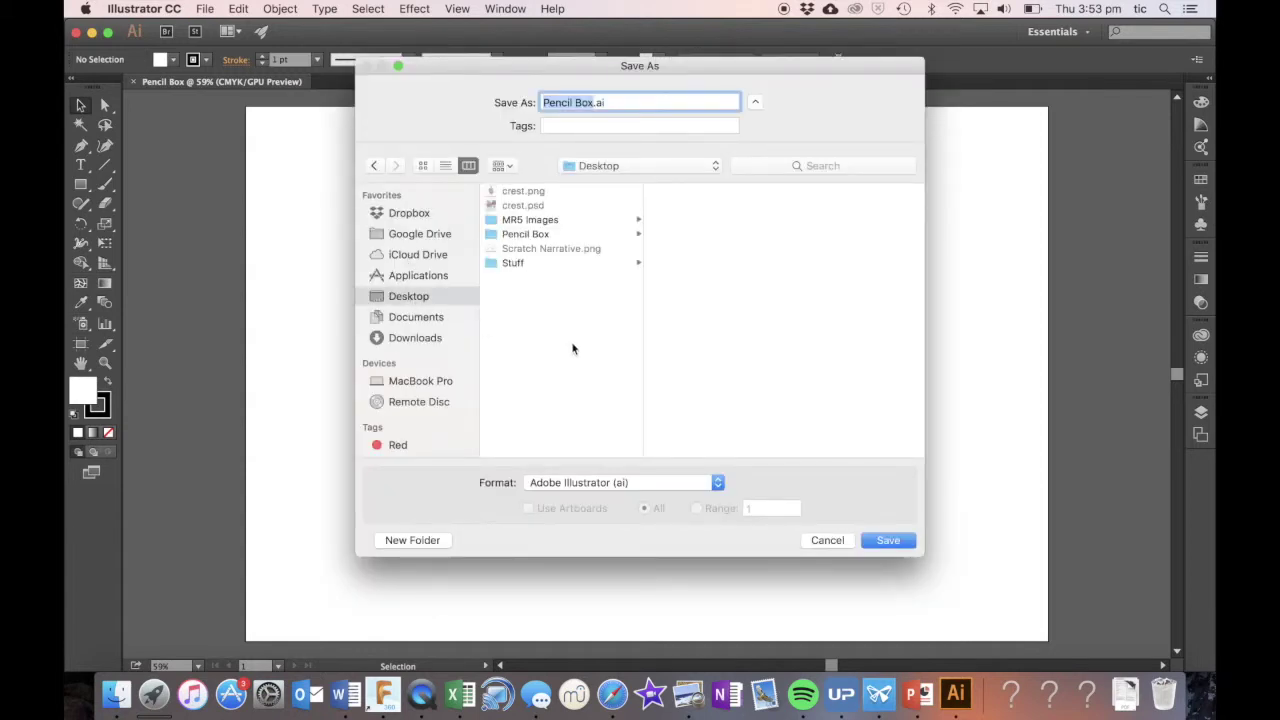
click(512, 234)
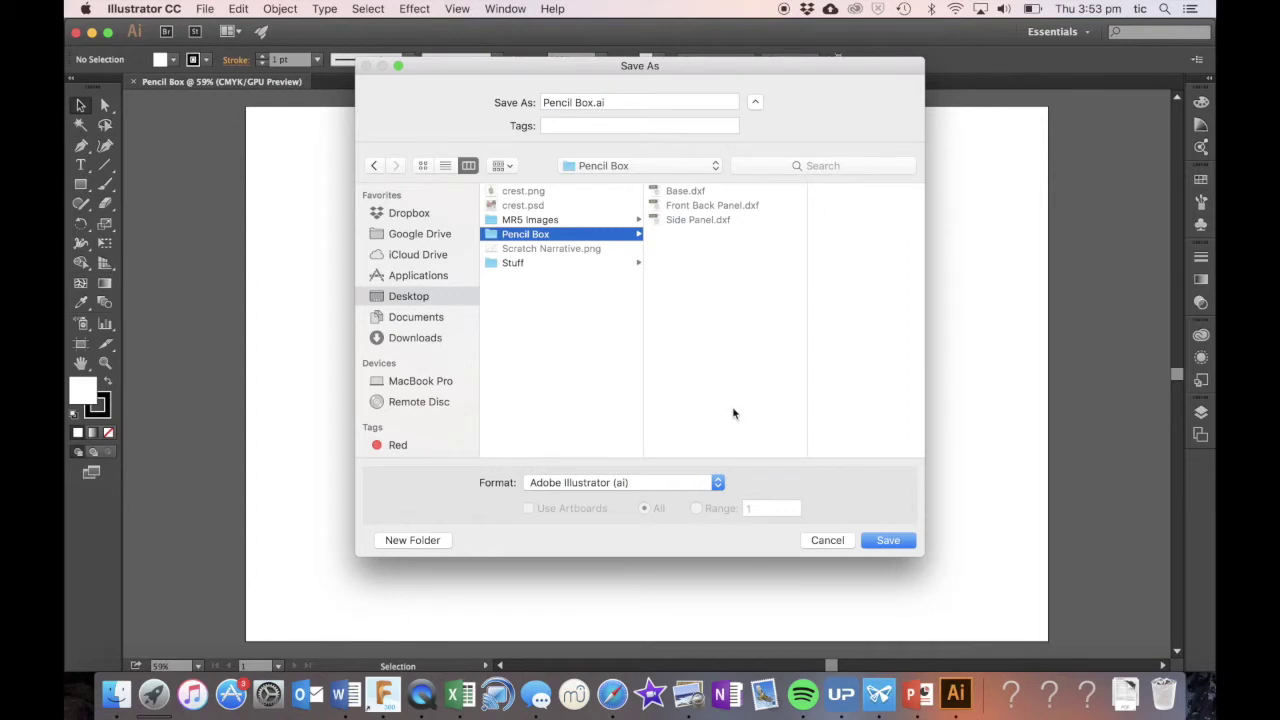
click(886, 539)
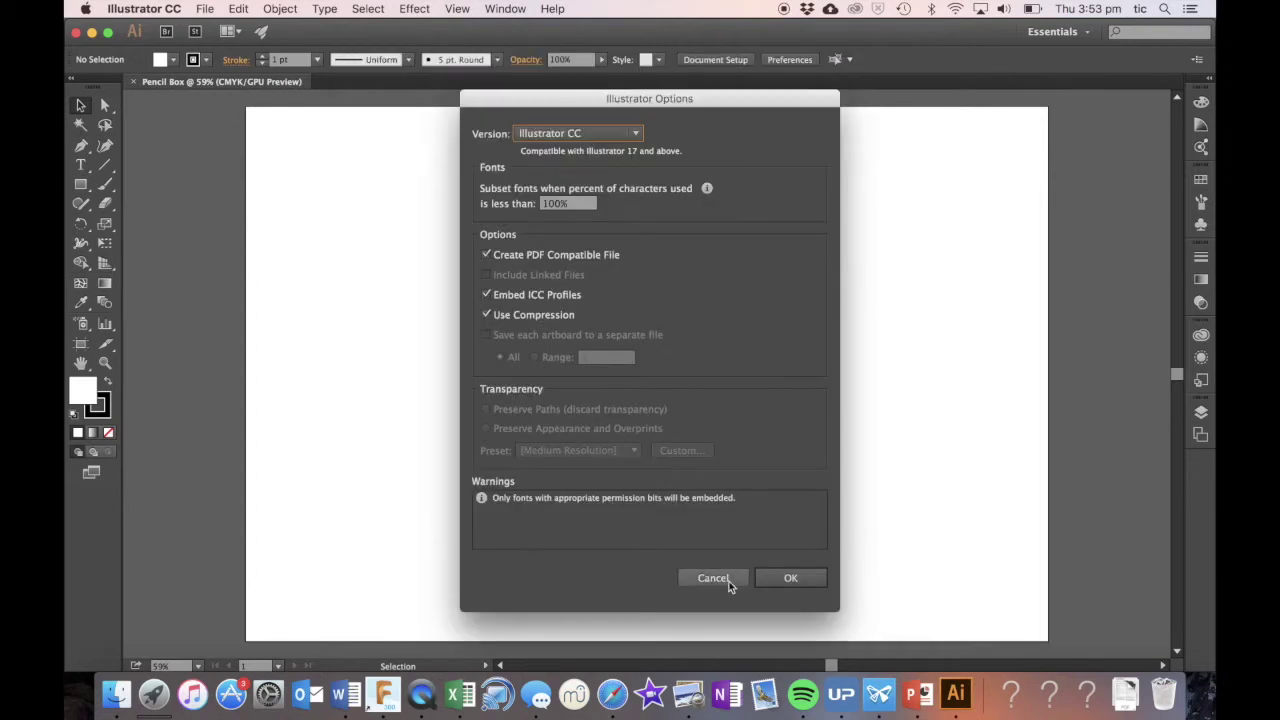
click(788, 579)
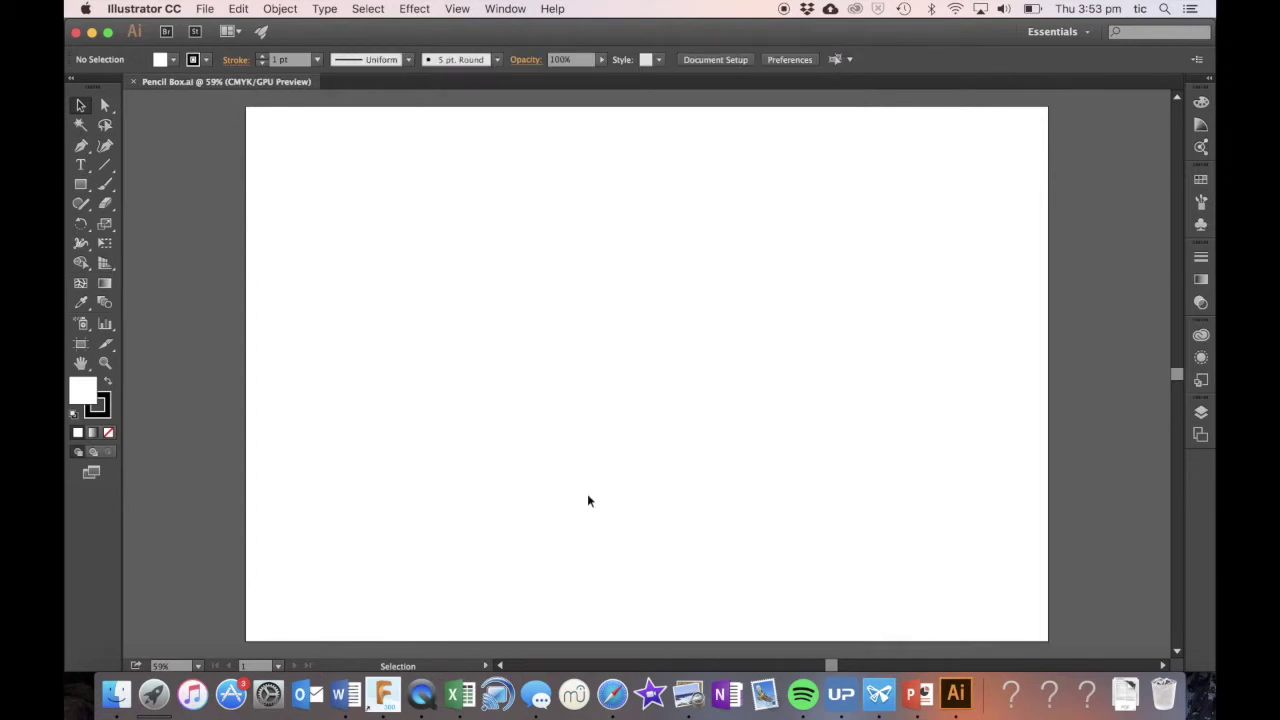
- Place Base.dxf, Front Back Panel.dxf and Side Panel.dxf side by side along the artboard's upper edge, starting at its upper-left corner
click(205, 9)
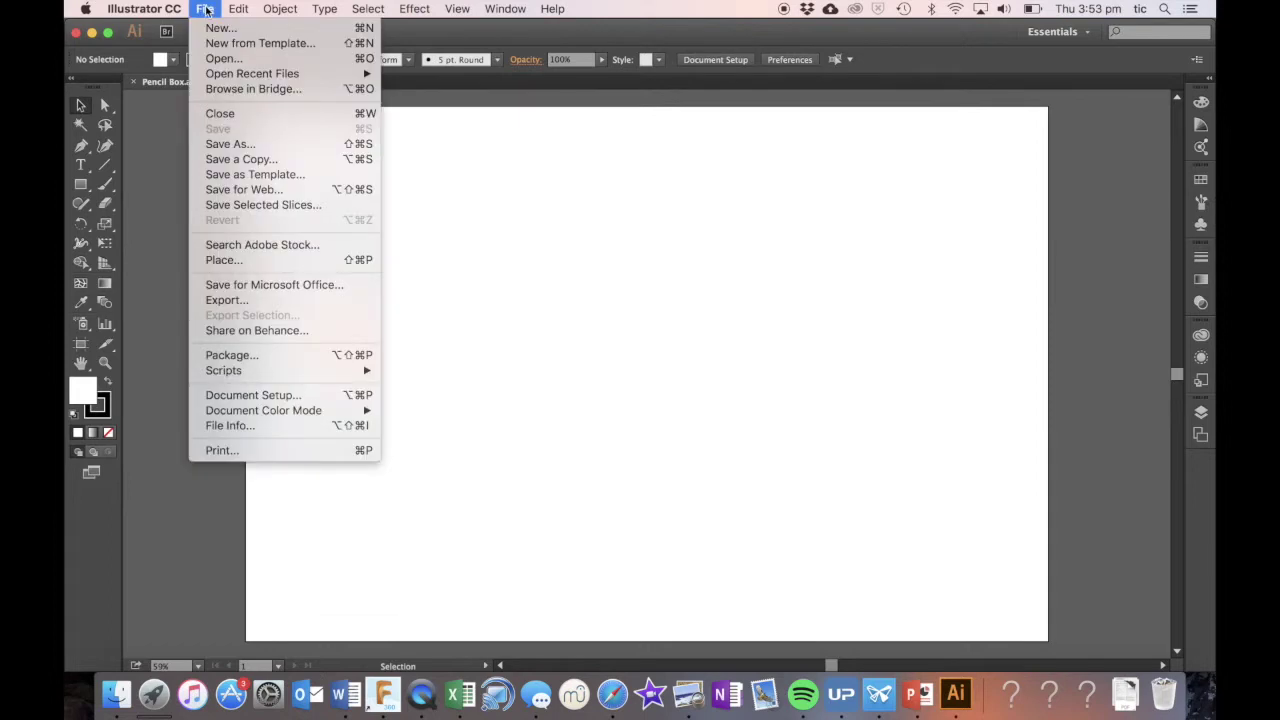
click(222, 260)
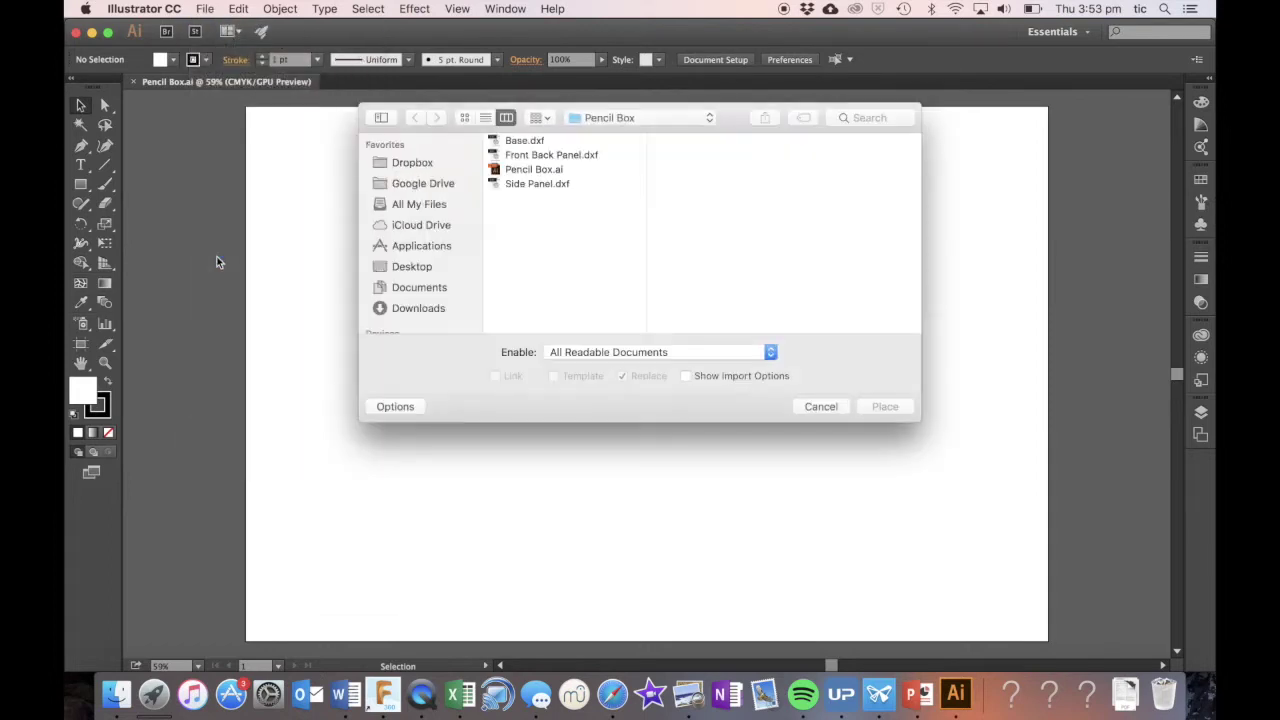
click(514, 141)
shift+click(516, 156)
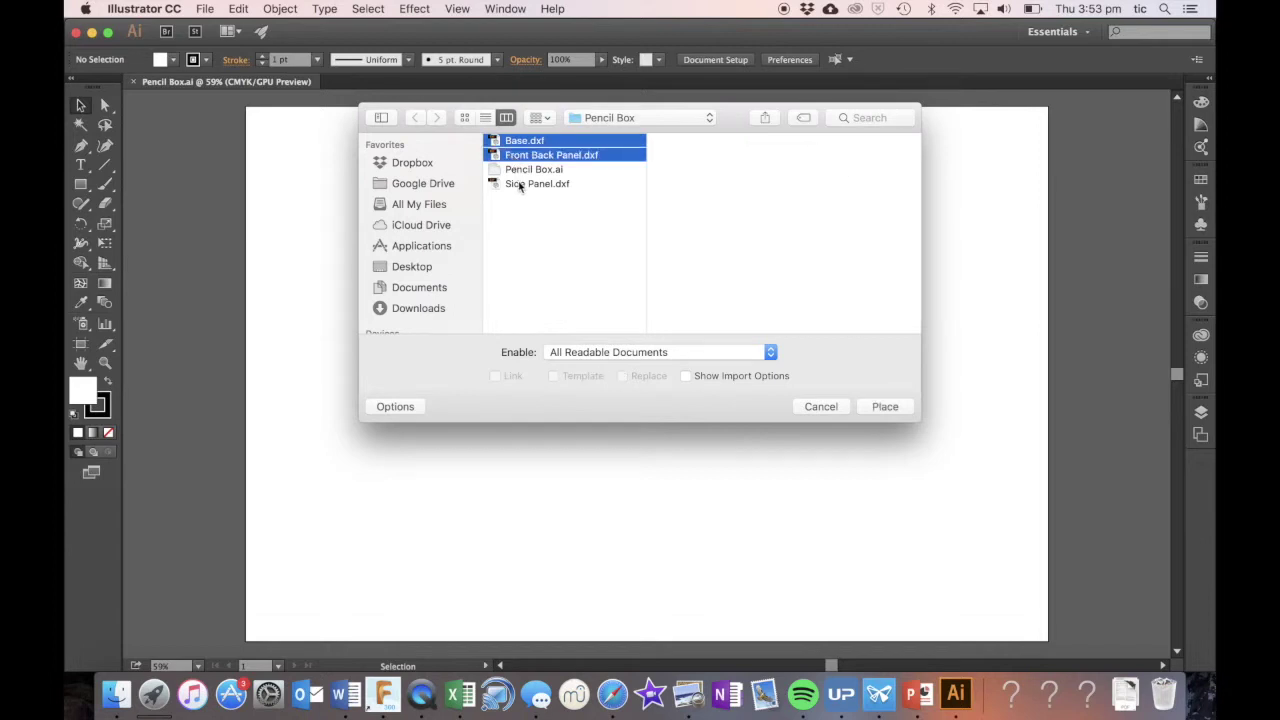
shift+click(519, 184)
click(884, 406)
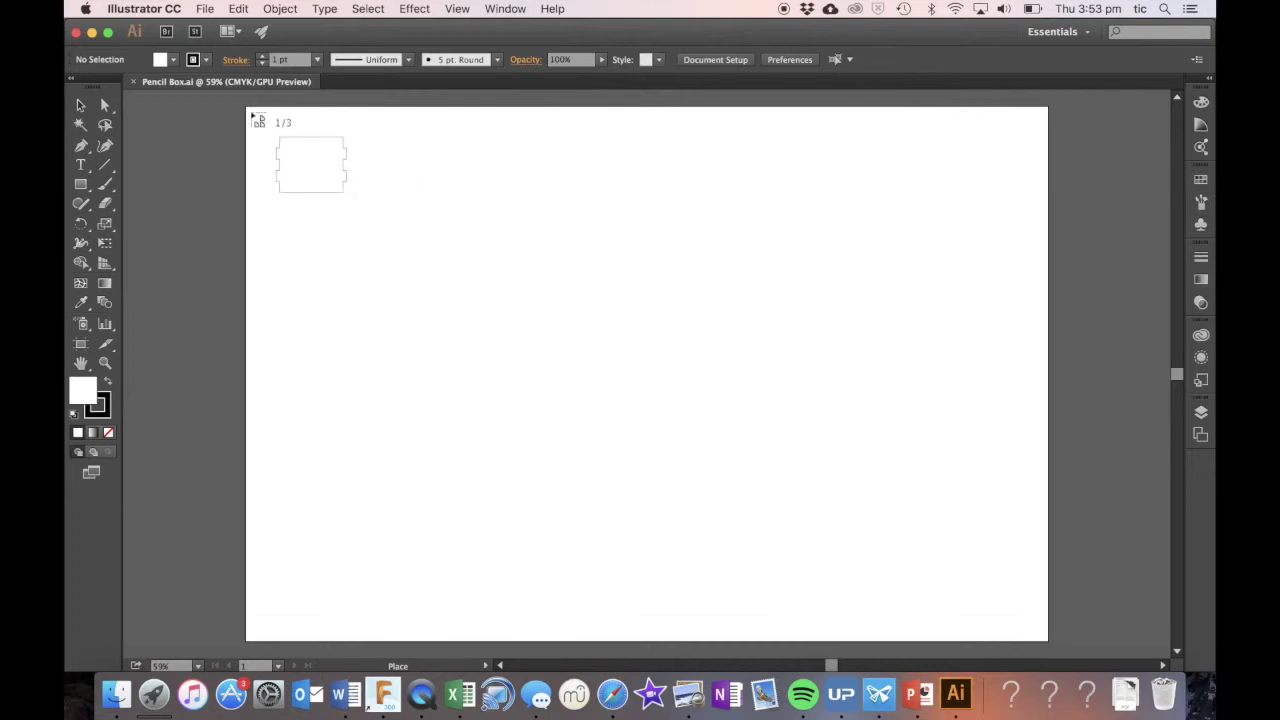
click(252, 115)
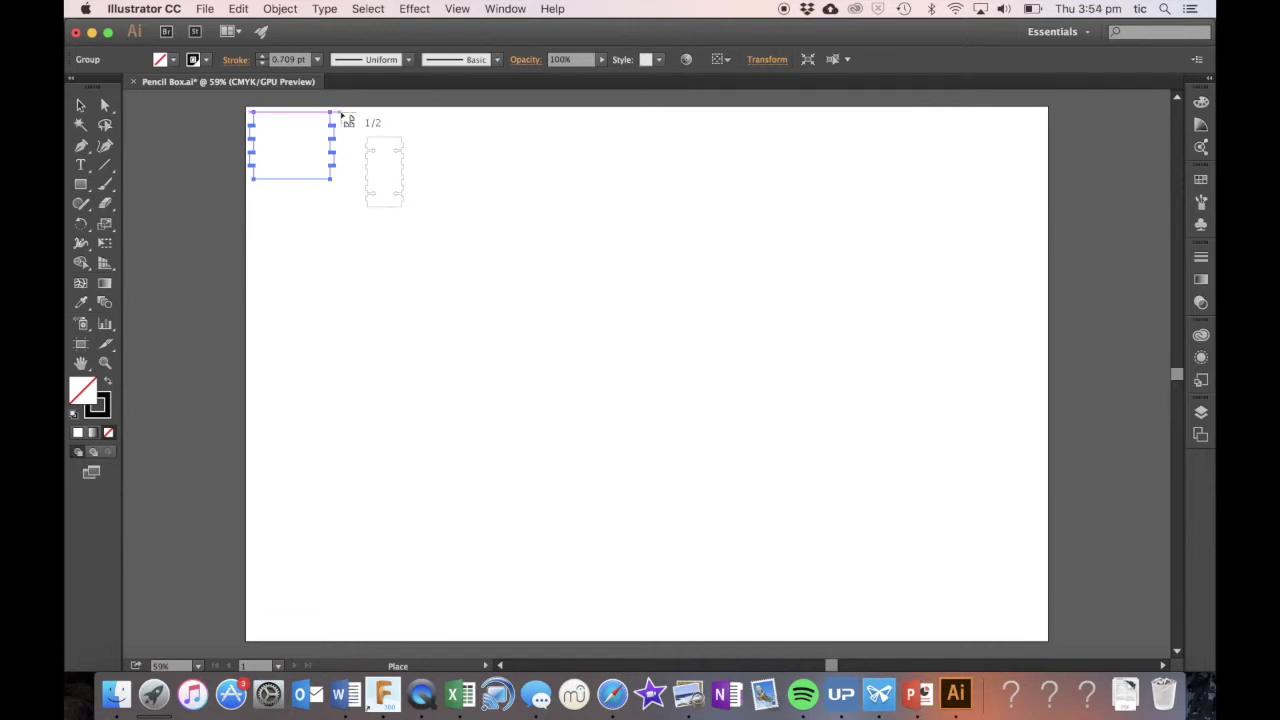
click(342, 114)
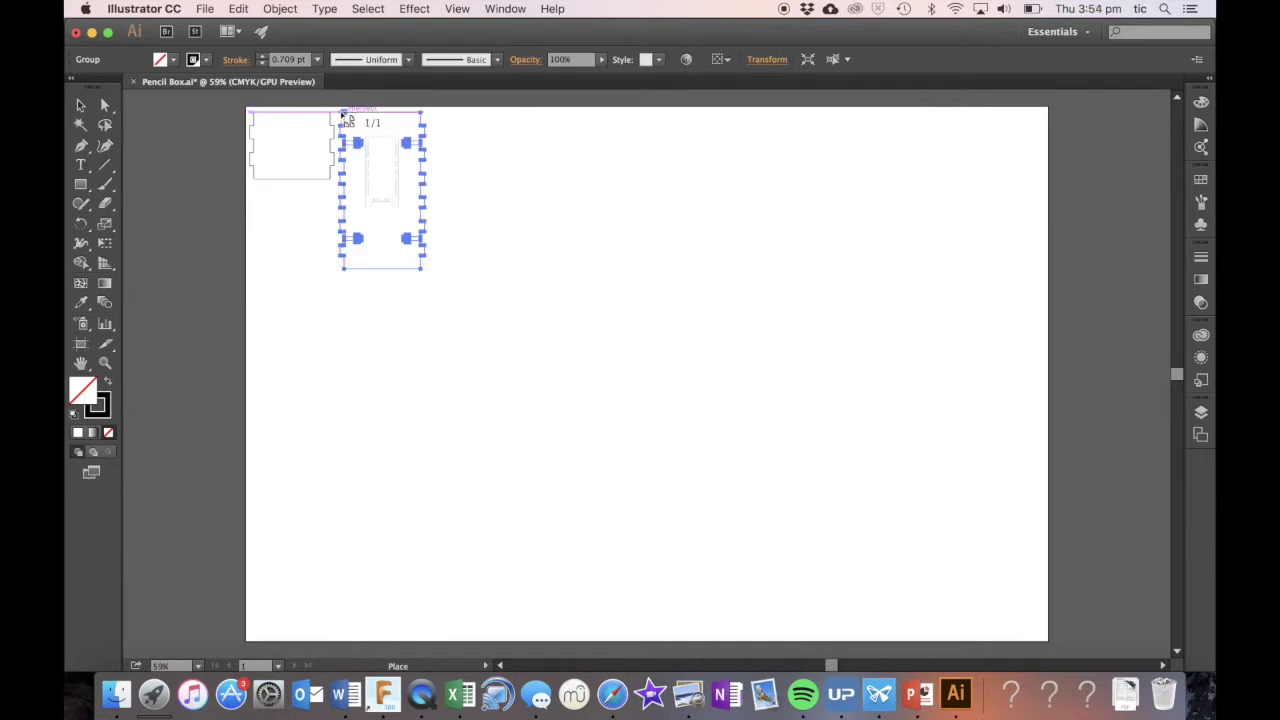
click(429, 114)
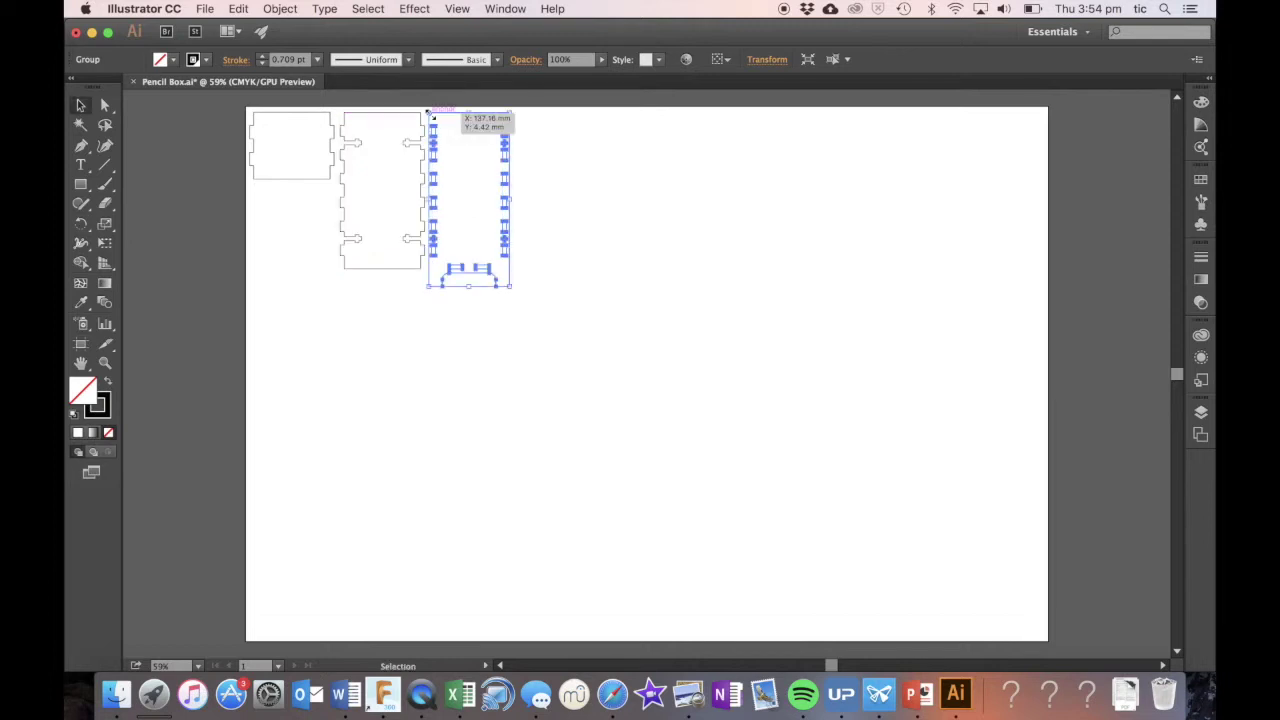
click(478, 376)
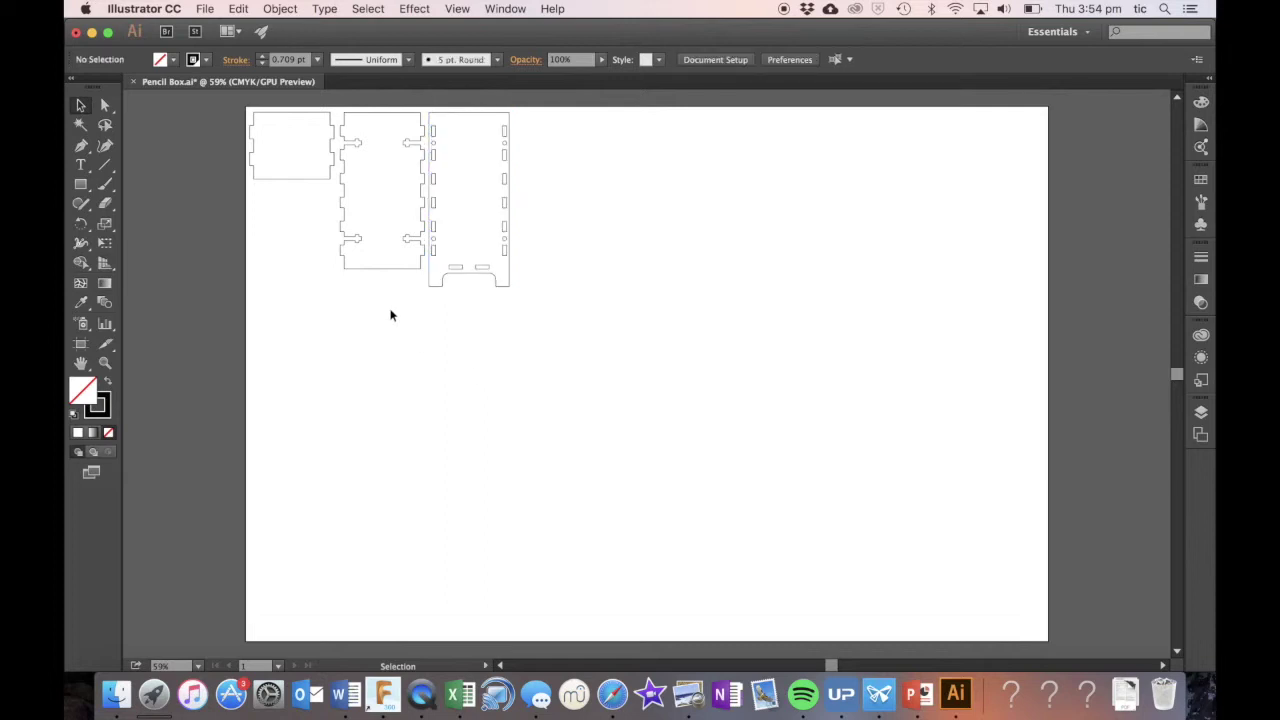
- Nudge the panel with the T-shaped slots leftward until it sits close beside the base
drag(384, 270, 382, 270)
scroll(382, 270, up, 6)
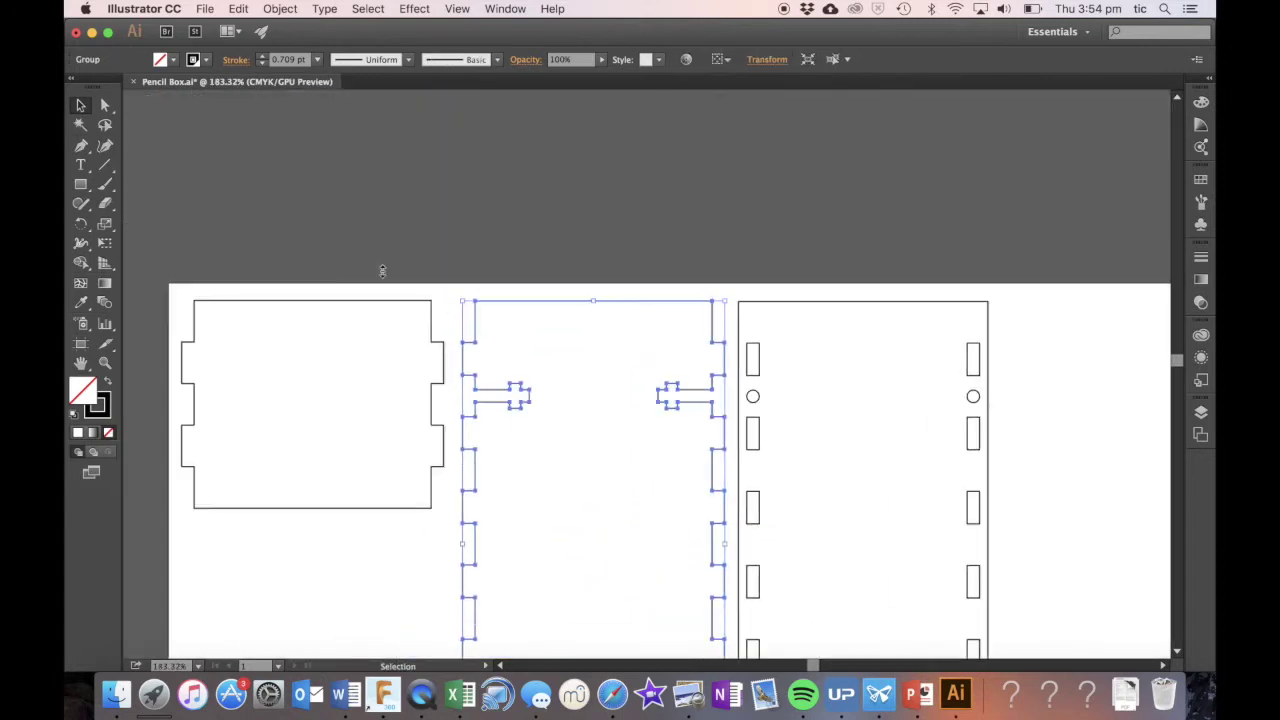
scroll(382, 270, down, 3)
key(Left)
key(Left)
key(Left)
key(Left)
key(Left)
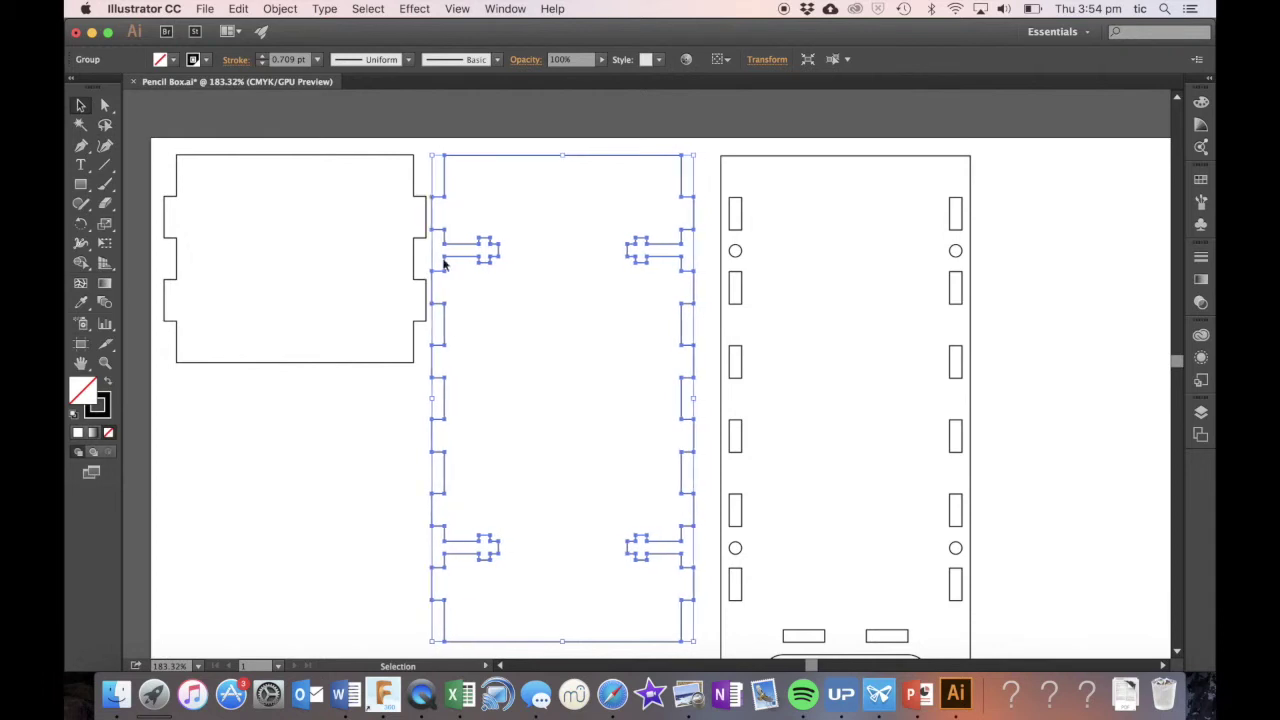
- Nudge the footed panel with the rectangular holes leftward to close the gap to the T-slotted panel
click(729, 245)
key(Left)
key(Left)
key(Left)
key(Left)
key(Left)
key(Left)
key(Left)
key(Left)
key(Left)
key(Left)
key(Left)
key(Left)
key(Left)
key(Left)
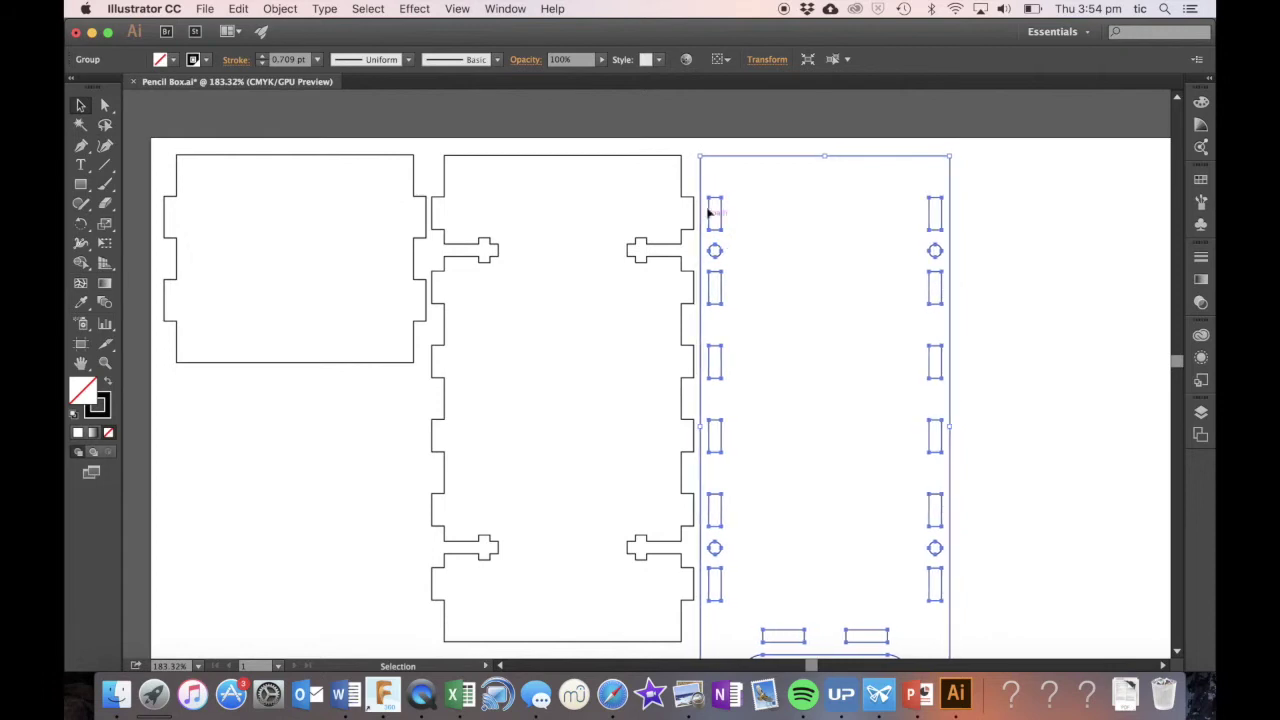
- Duplicate the footed panel and position the copy directly below the base, near the artboard's left edge
scroll(494, 372, down, 5)
scroll(494, 372, down, 8)
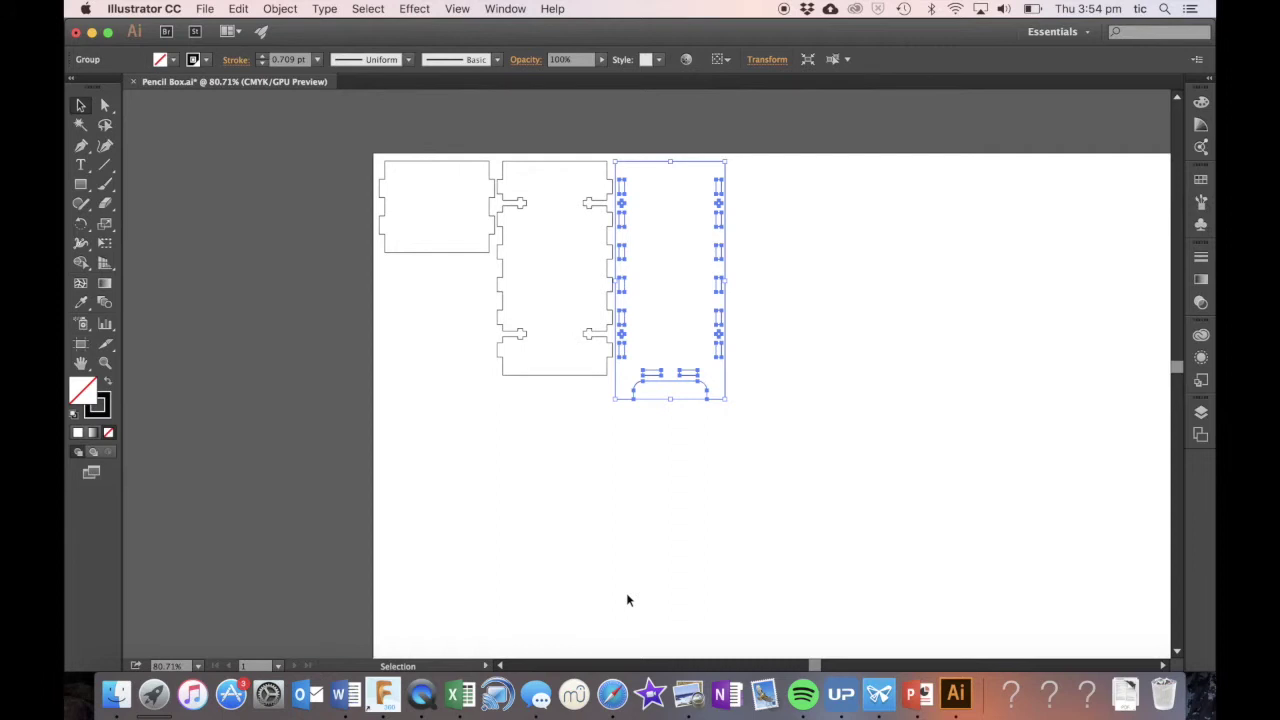
key(a)
key(v)
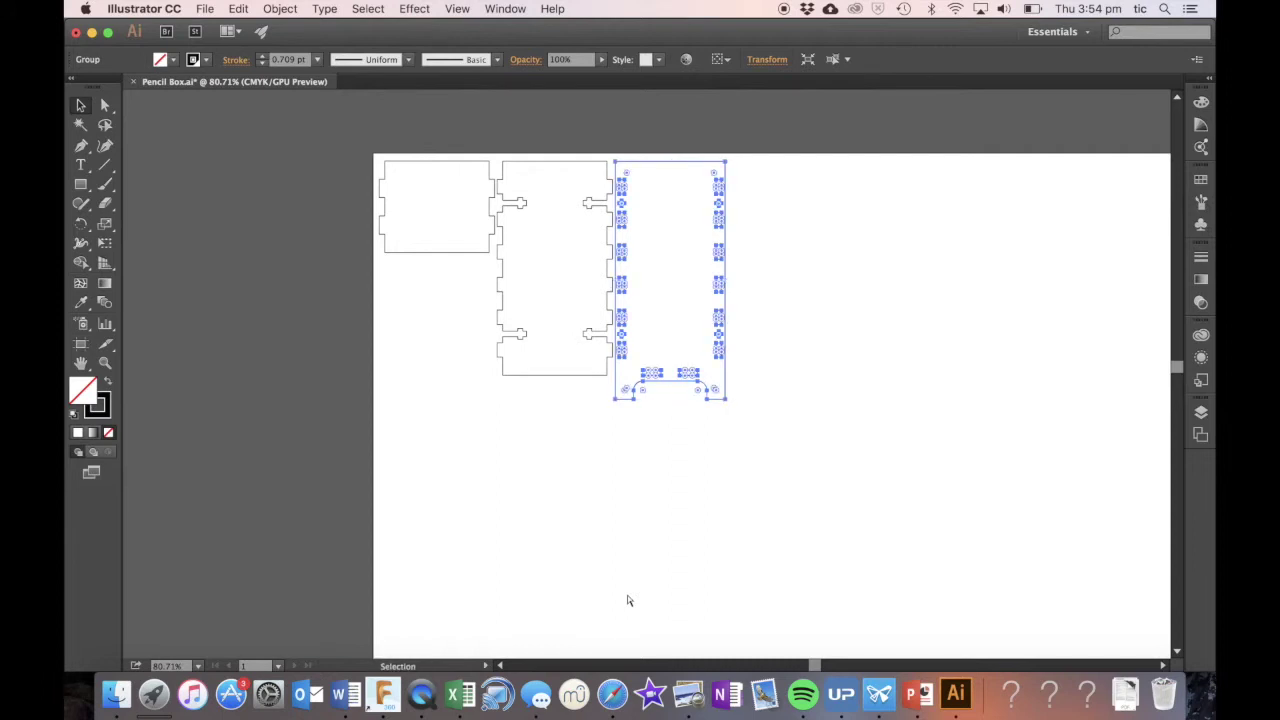
key(super+v)
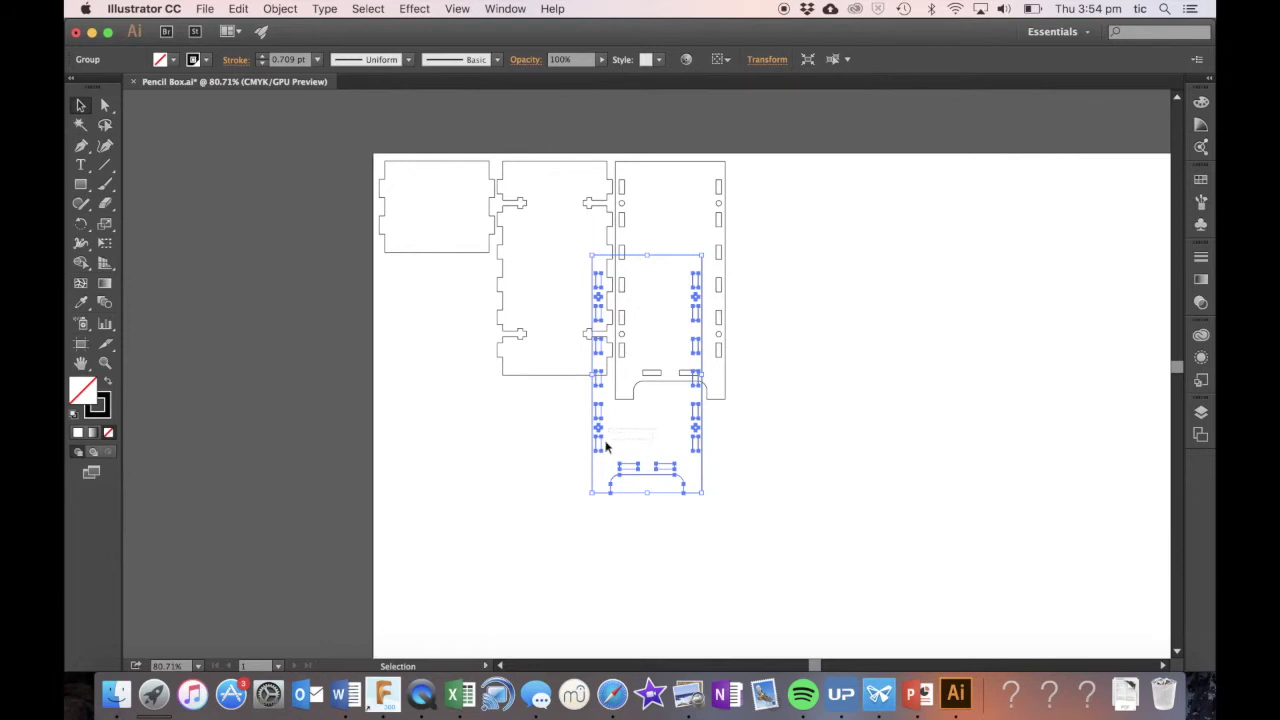
drag(594, 424, 388, 426)
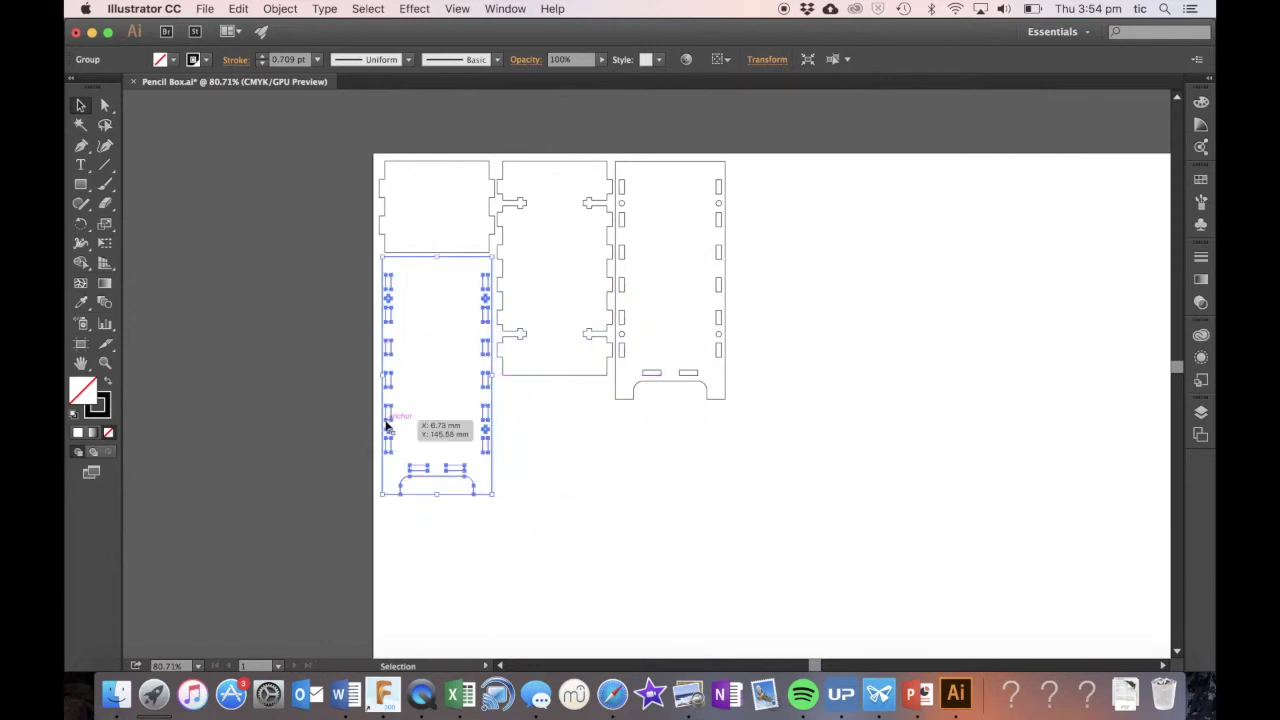
click(554, 586)
- Duplicate the T-slotted panel, rotate the copy 90° to lie horizontally, and position it beneath the two upper panels
click(575, 373)
key(a)
key(super+v)
key(v)
drag(709, 258, 506, 294)
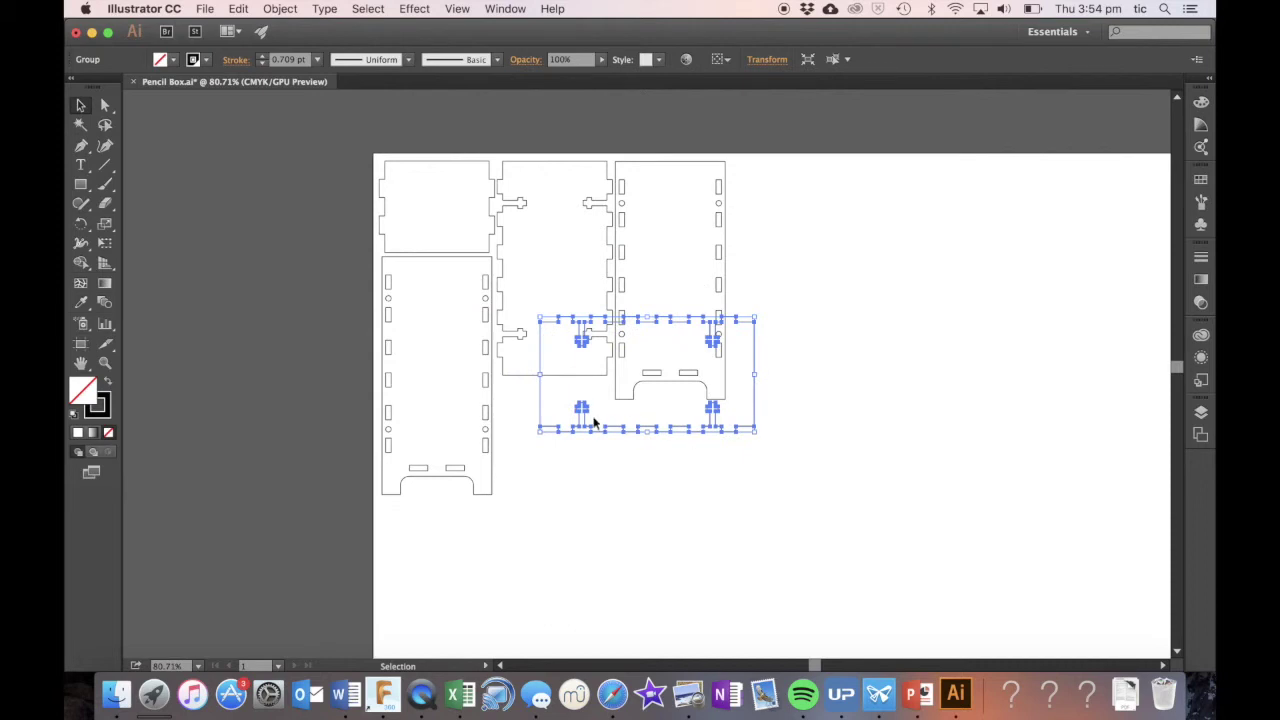
drag(573, 410, 543, 500)
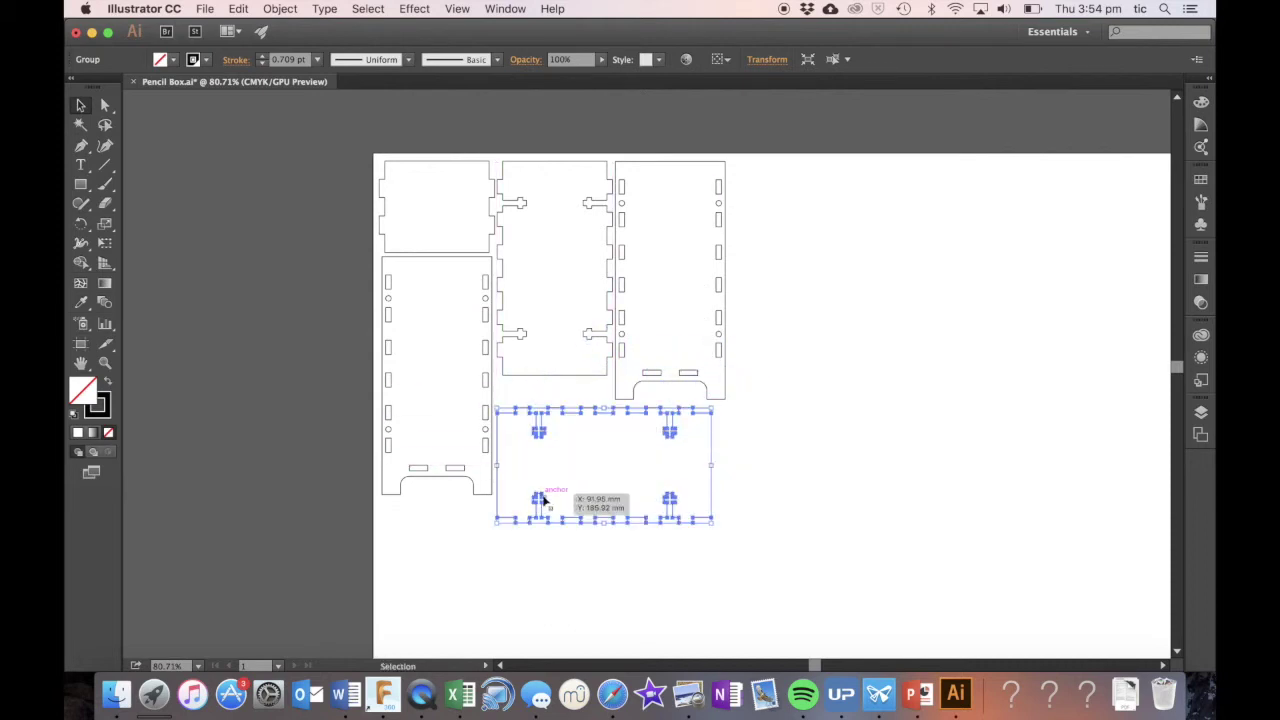
click(482, 603)
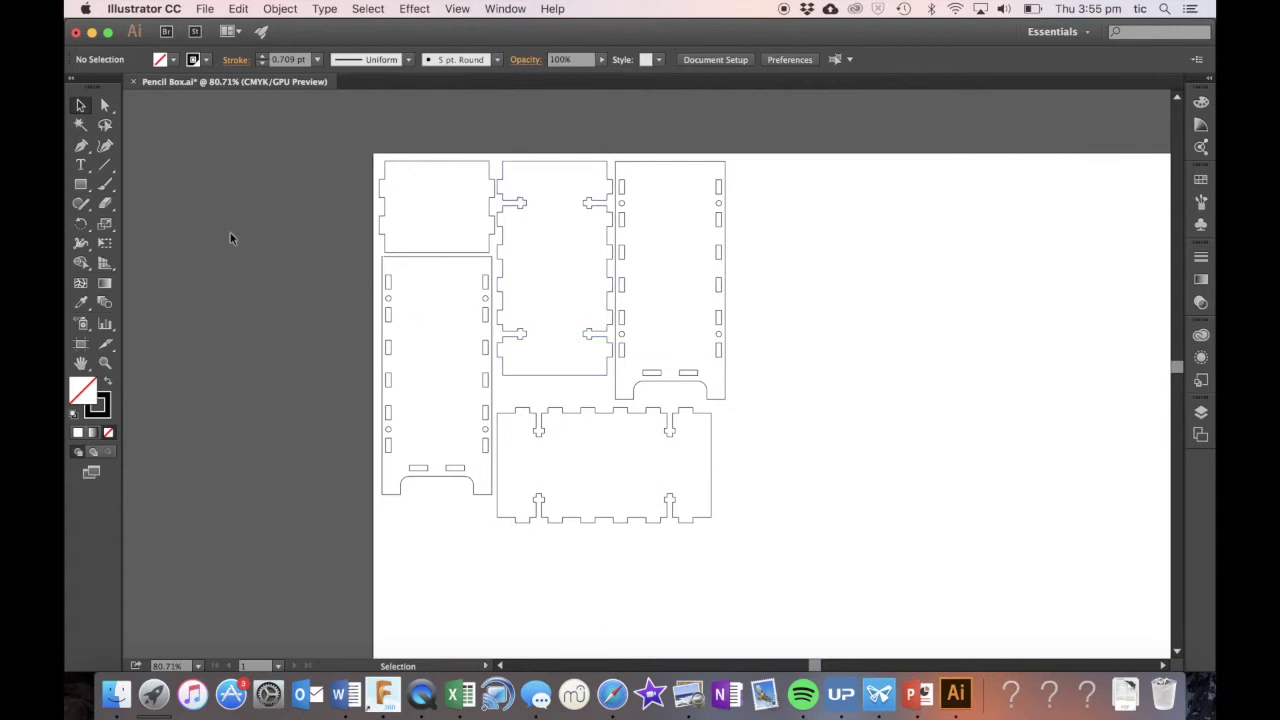
- Add the text "Pencils" on the empty artboard area right of the panels and set its font size to 80 pt
click(80, 167)
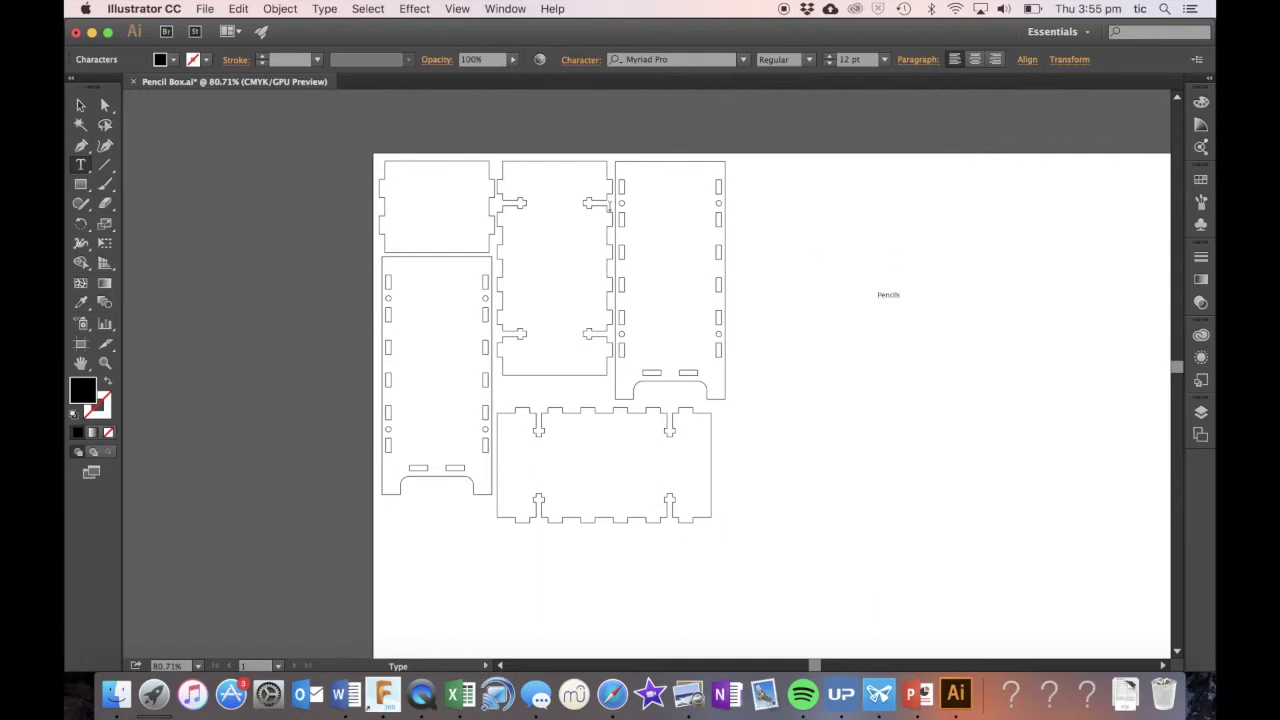
click(83, 106)
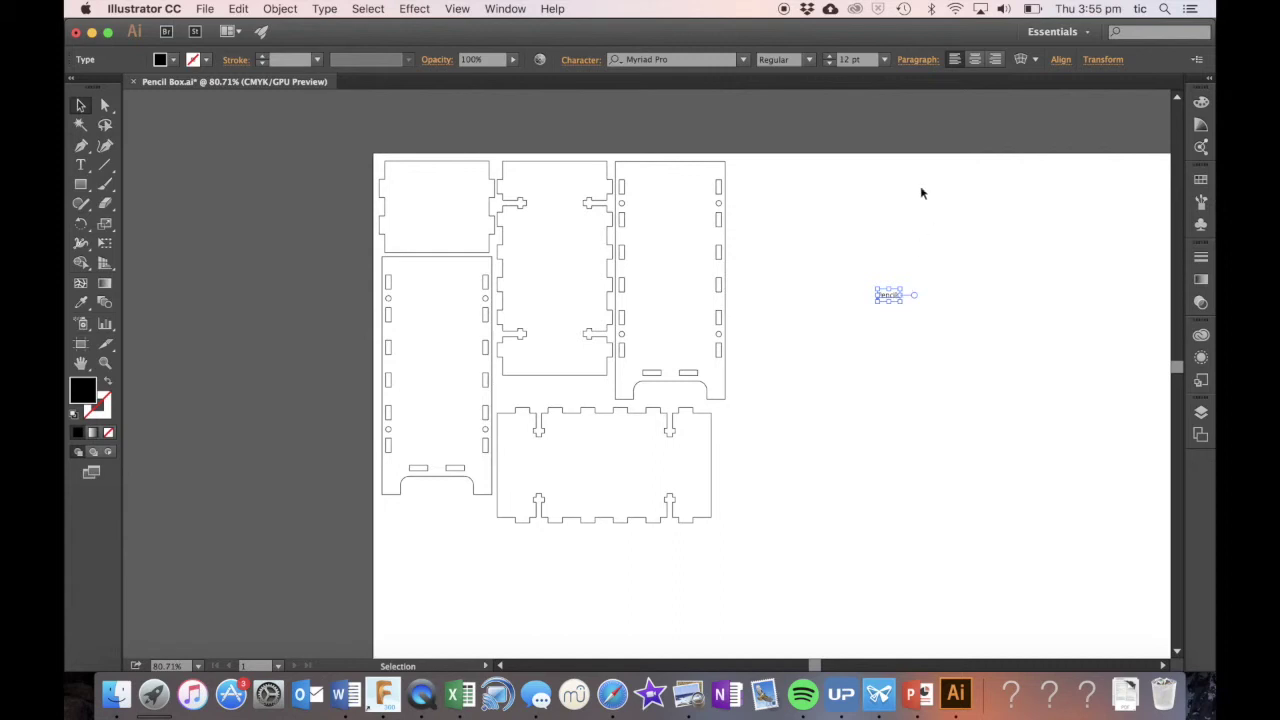
click(830, 64)
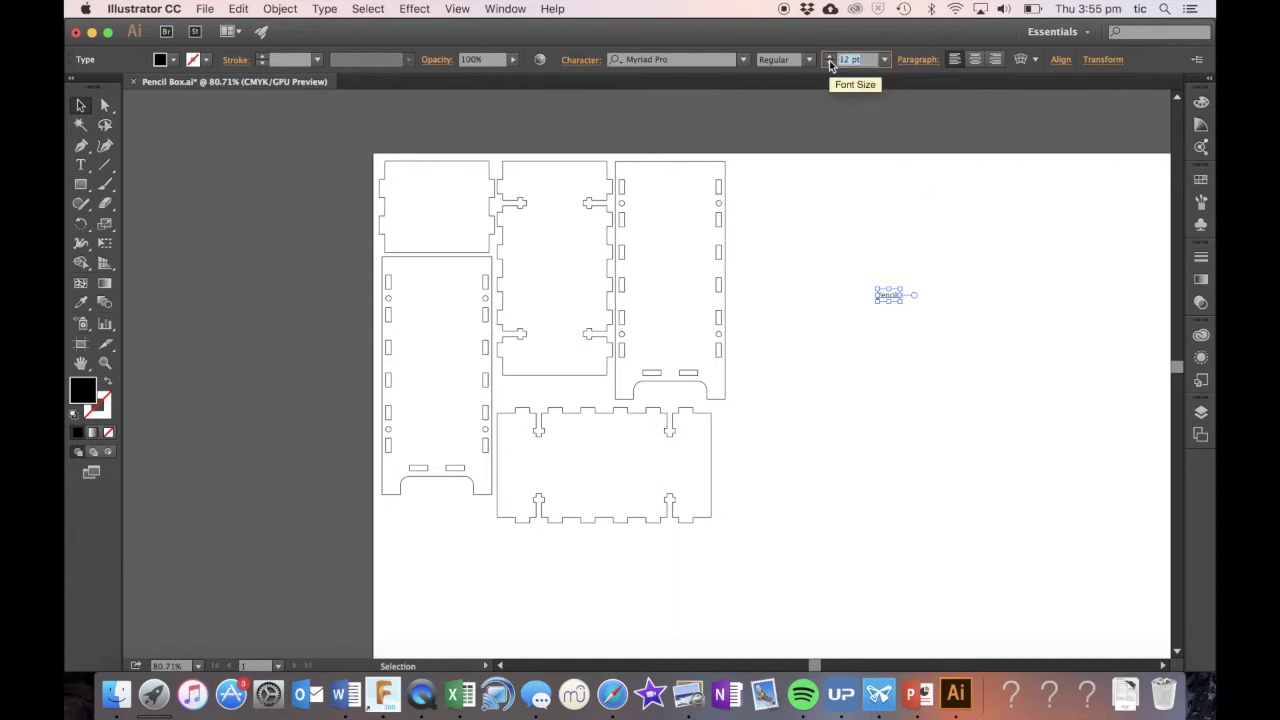
text(80)
key(Return)
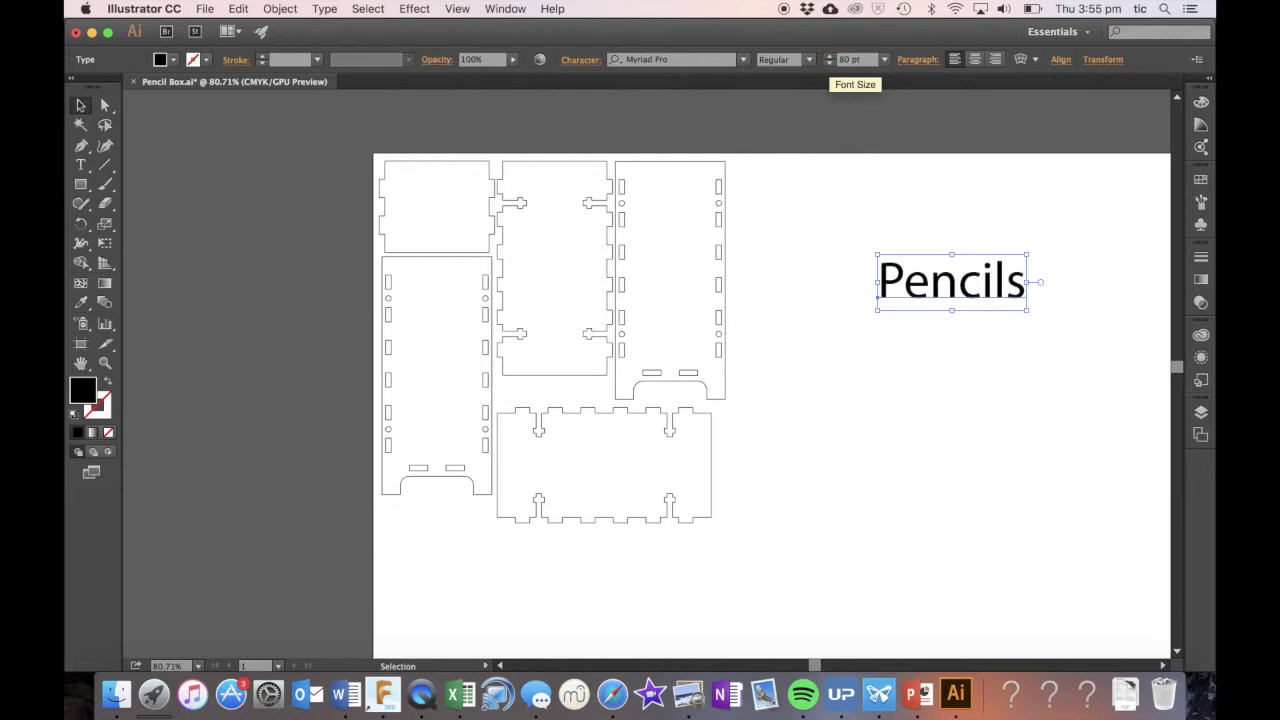
- Set the "Pencils" text to 50 pt and change its font to Noteworthy
click(831, 62)
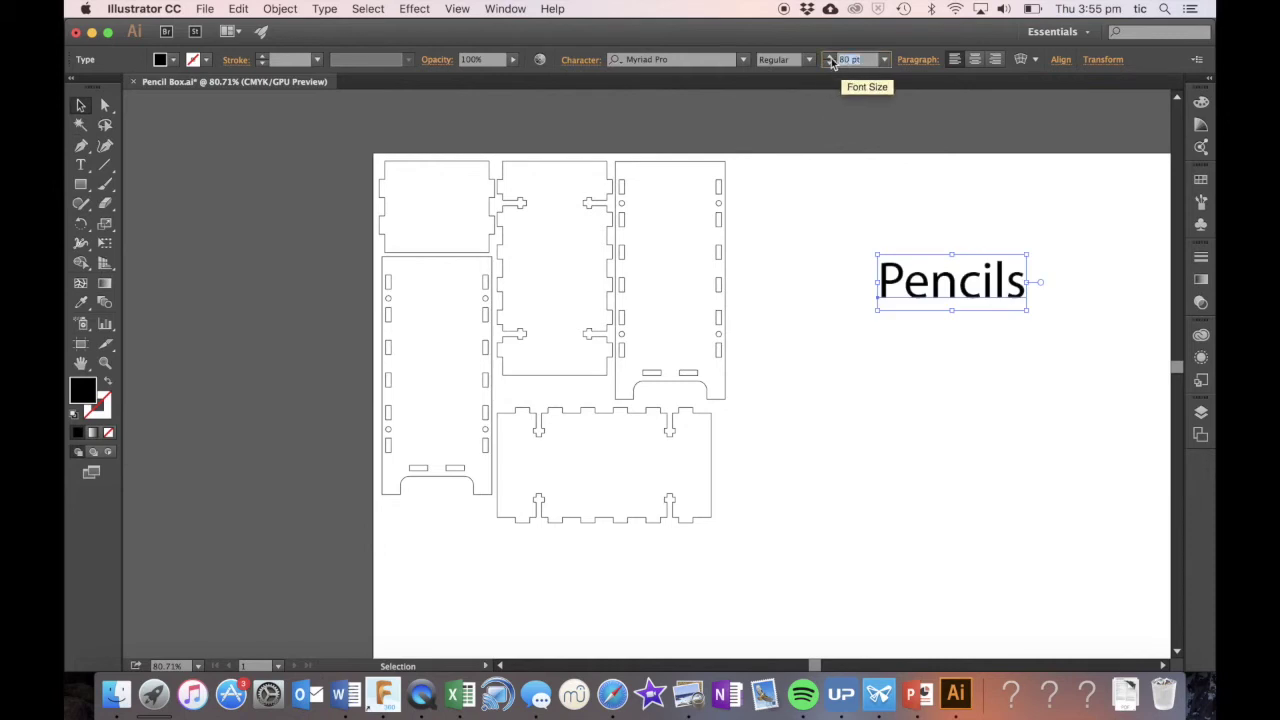
text(50)
key(Return)
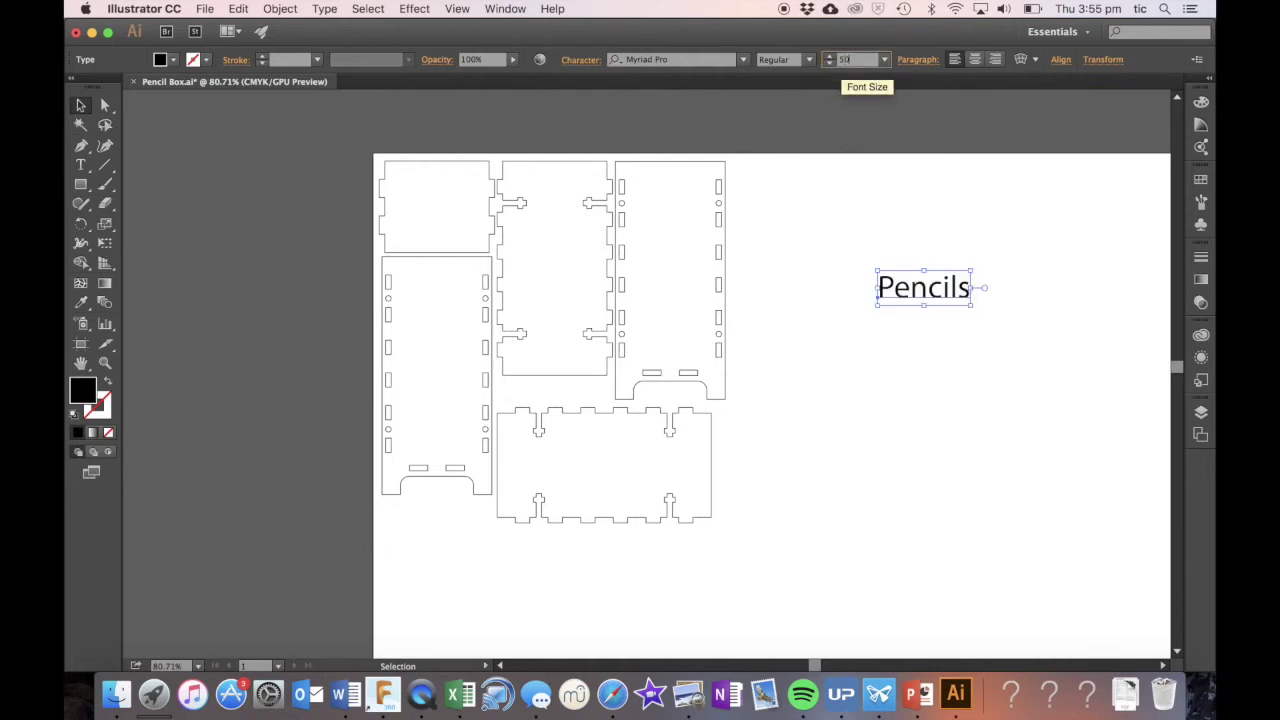
click(741, 60)
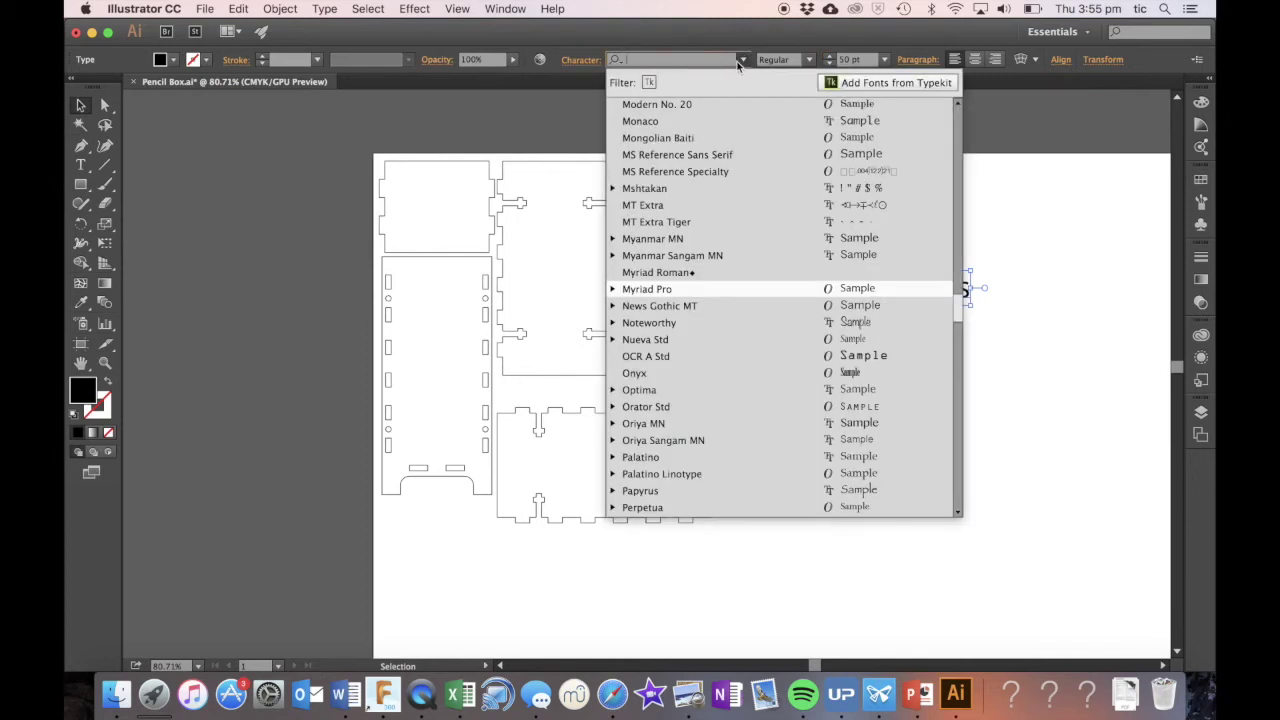
click(668, 323)
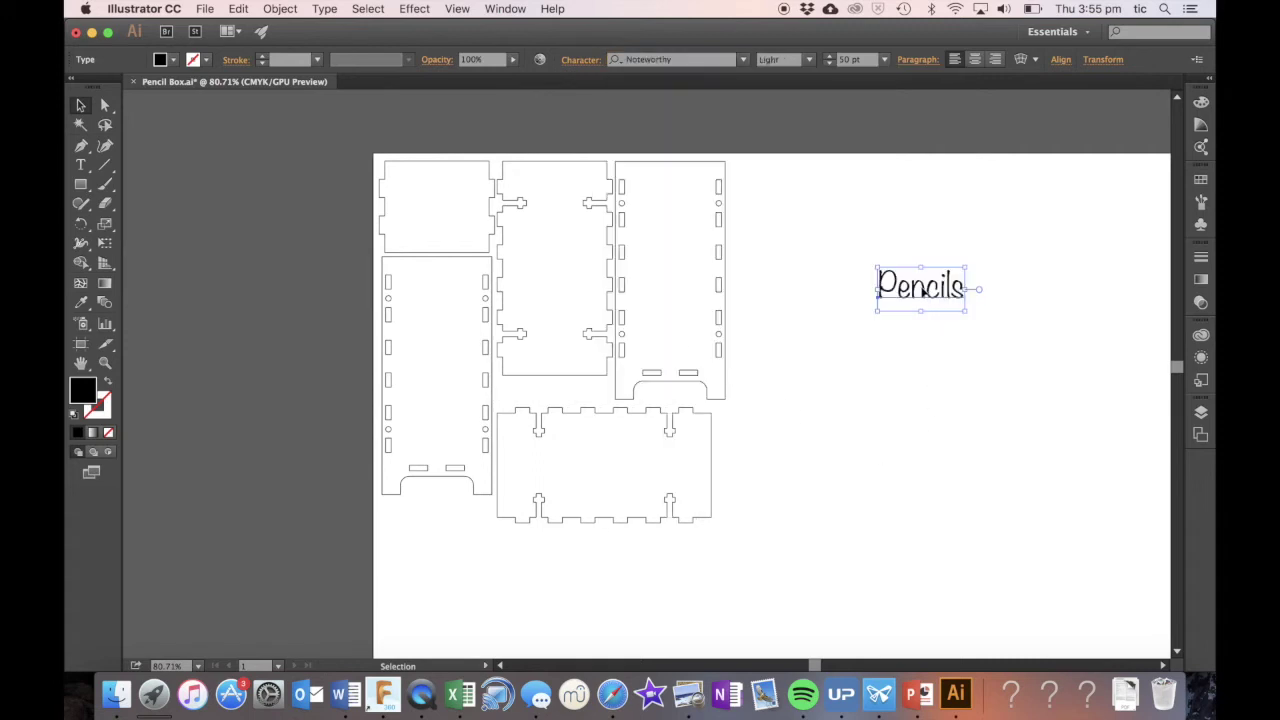
- Move the "Pencils" text onto the middle of the upright T-slotted panel and fill it with red
mouse_move(925, 290)
mouse_down()
mouse_move(800, 272)
mouse_move(638, 275)
mouse_move(561, 257)
mouse_up()
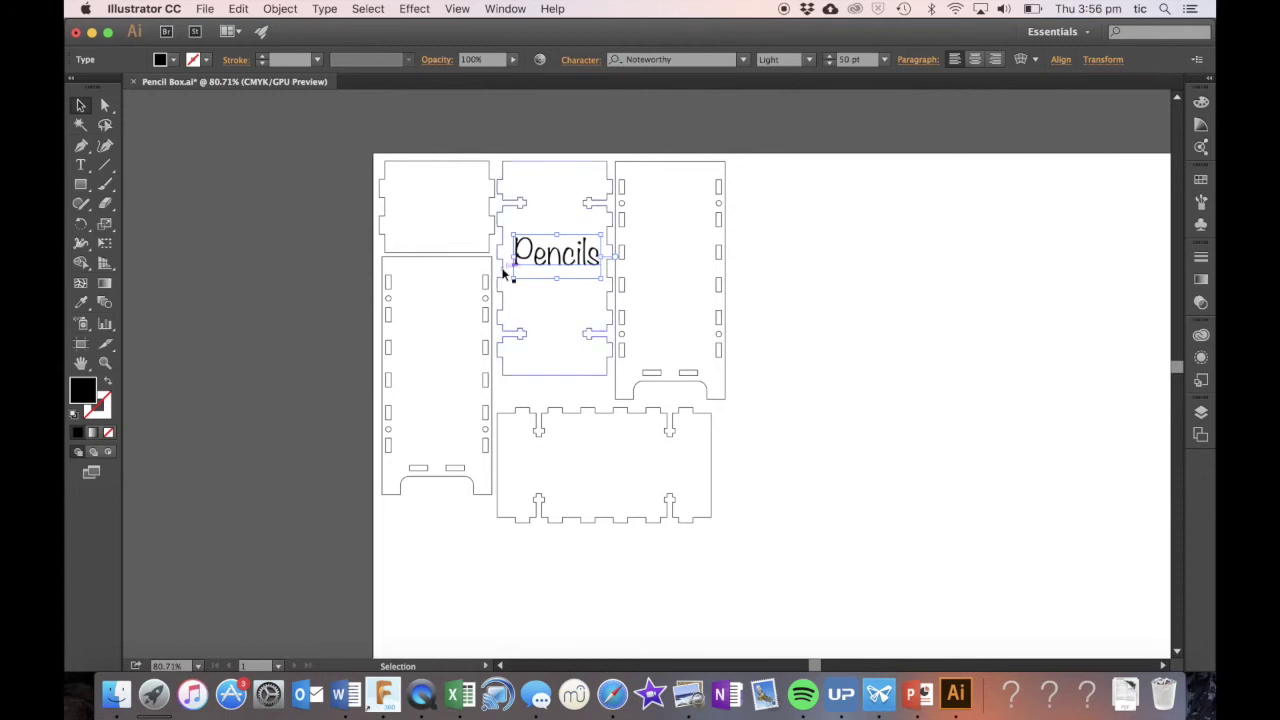
drag(541, 259, 550, 259)
click(174, 61)
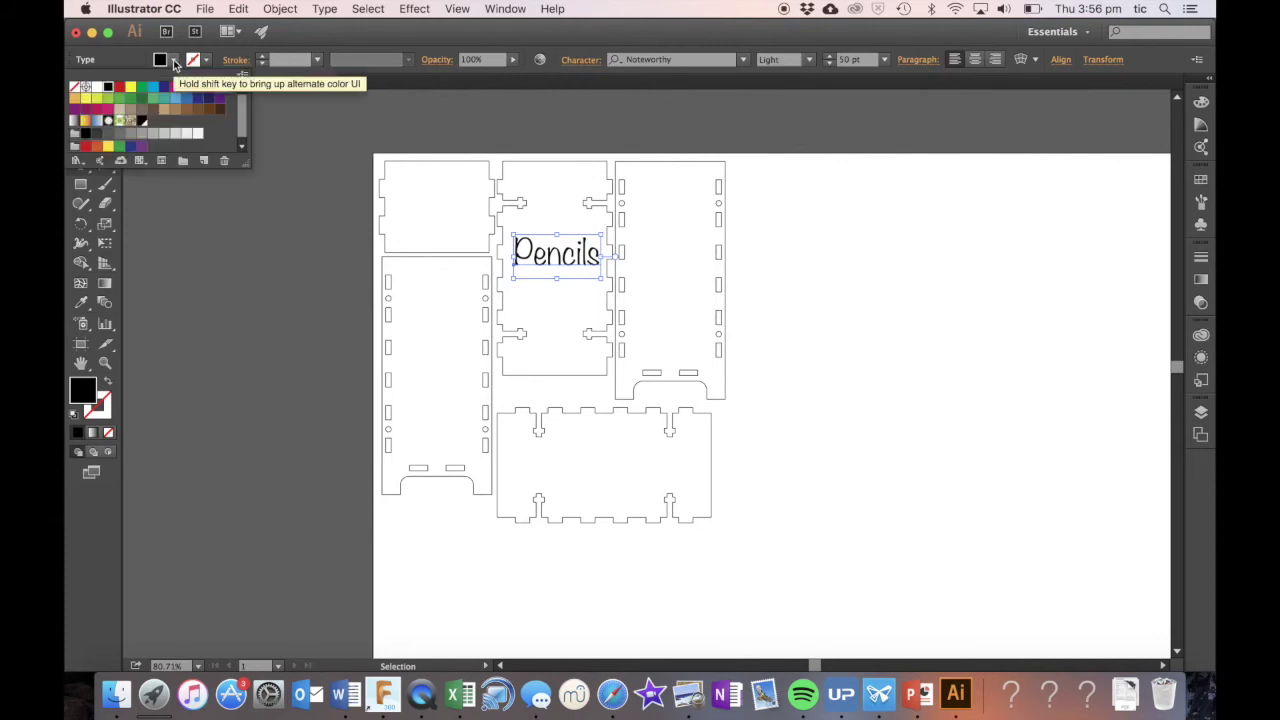
click(119, 87)
click(317, 263)
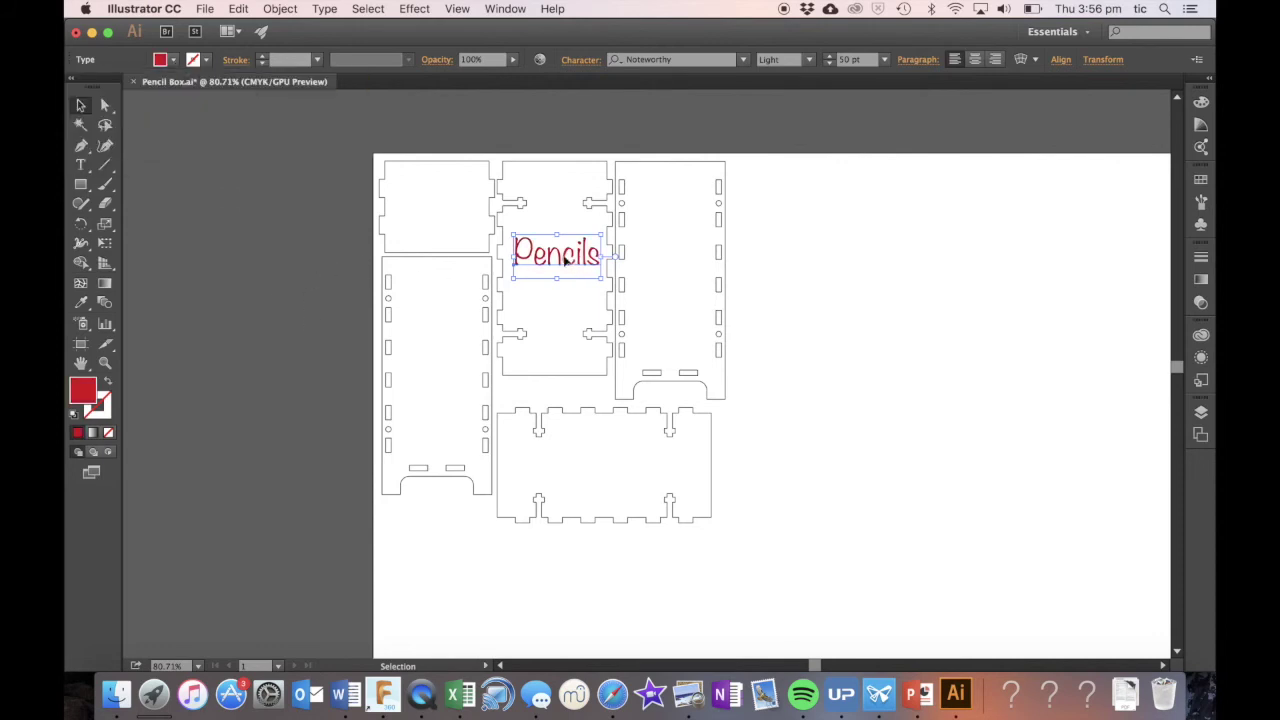
- Convert the red "Pencils" text on the upright T-slotted panel to outlines and deselect it
scroll(565, 260, up, 5)
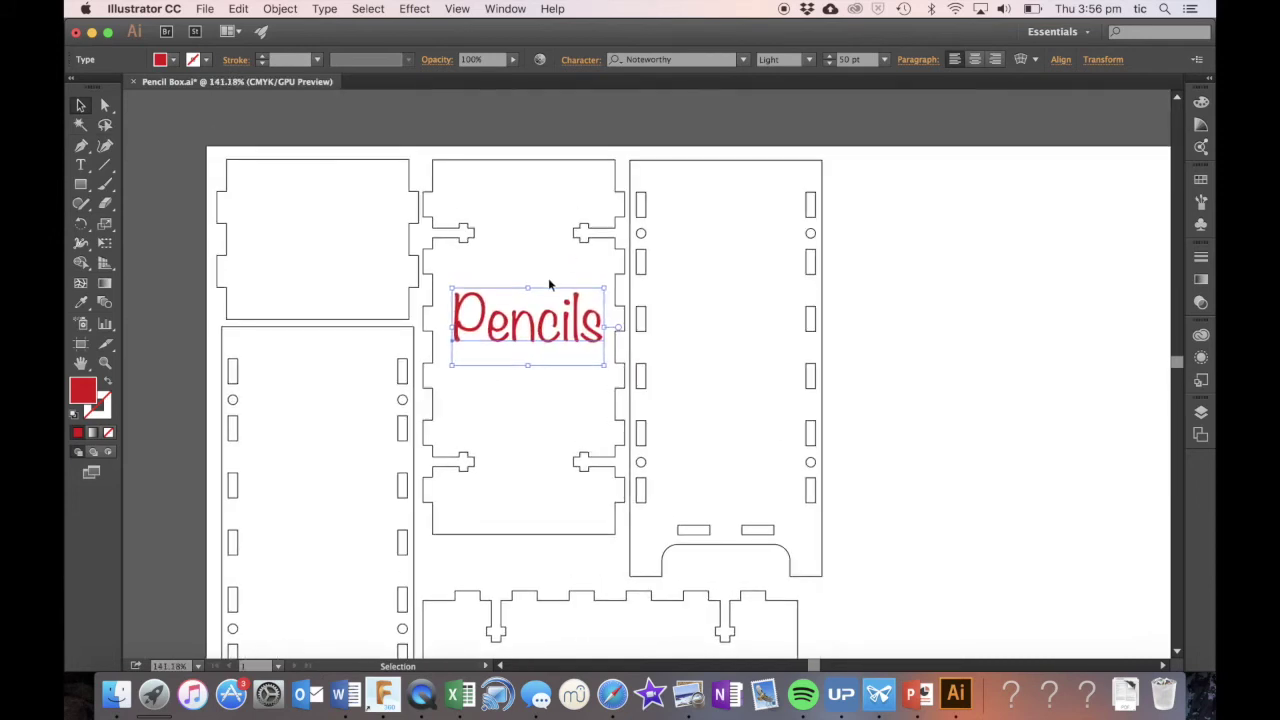
right_click(516, 324)
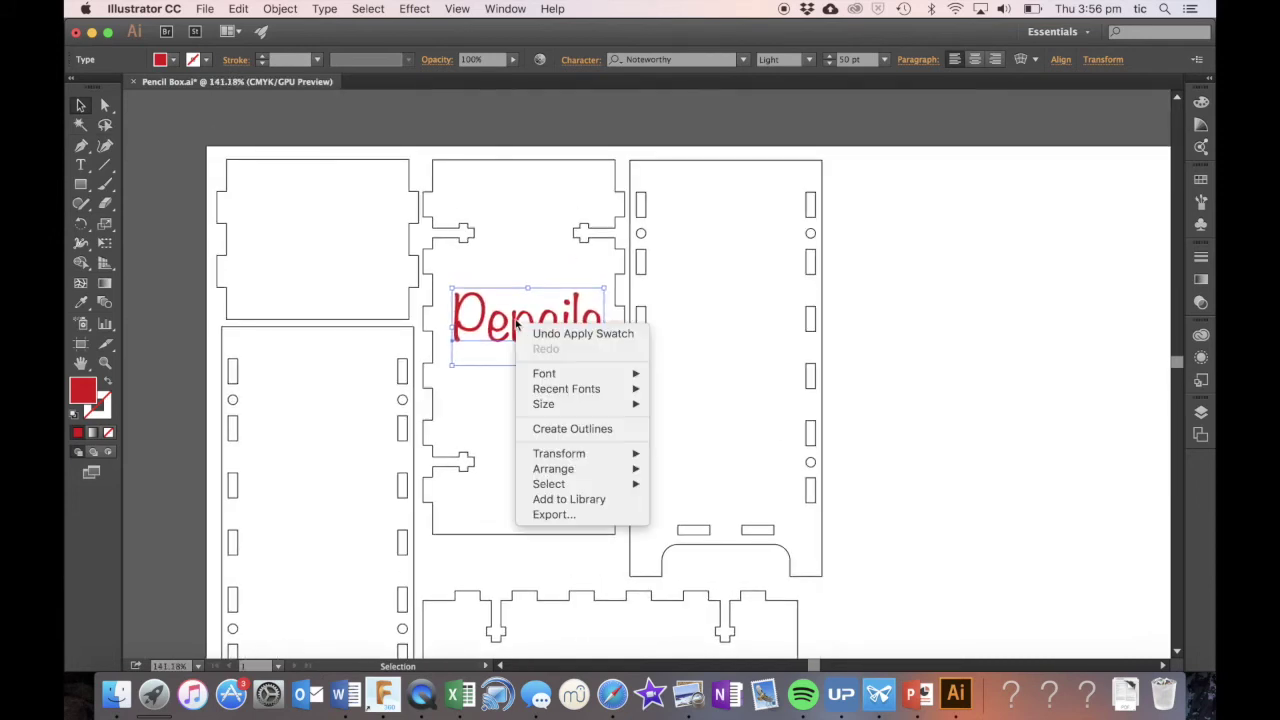
click(549, 437)
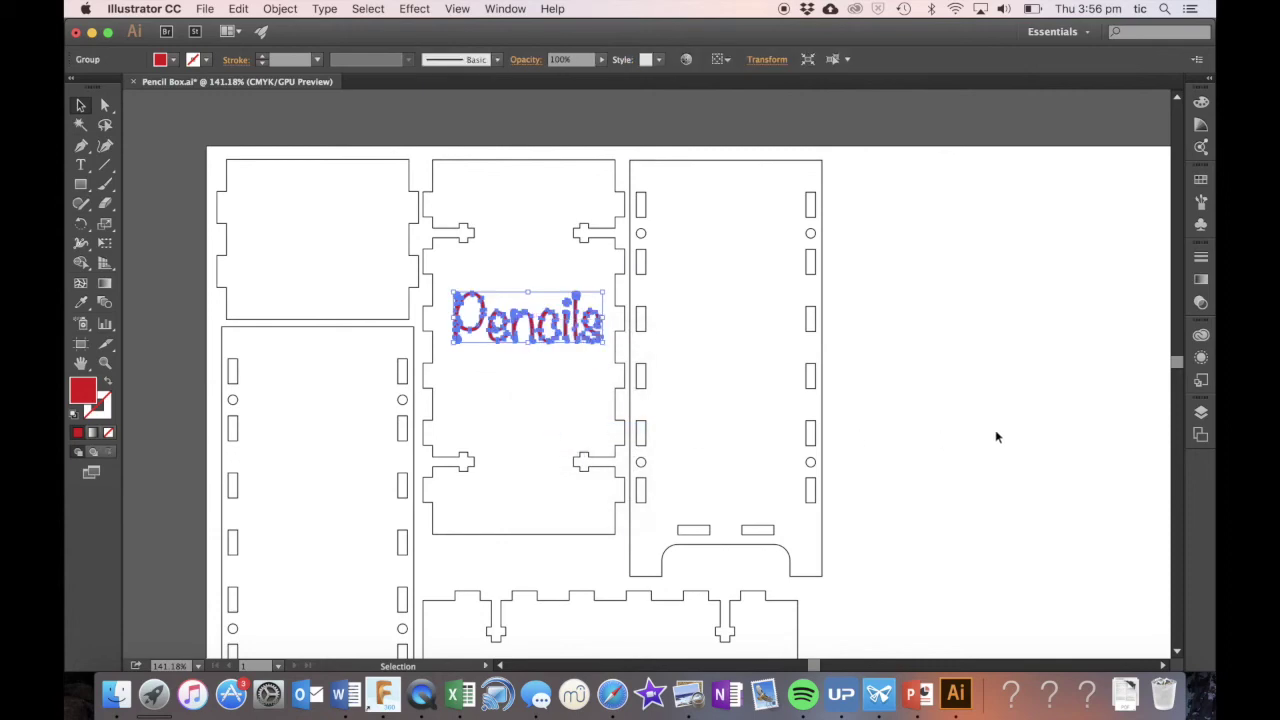
click(930, 123)
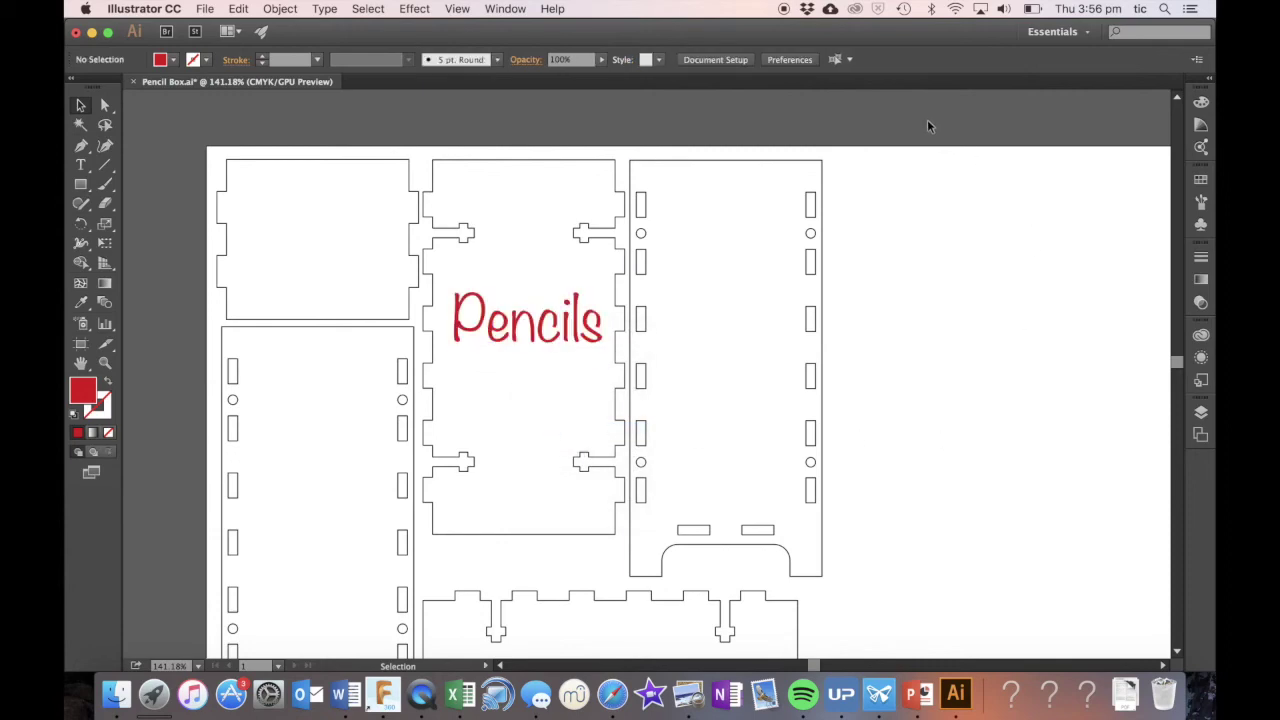
- Look over the panel layout and save the Pencil Box.ai document
scroll(899, 332, down, 5)
scroll(899, 332, up, 2)
scroll(899, 332, up, 4)
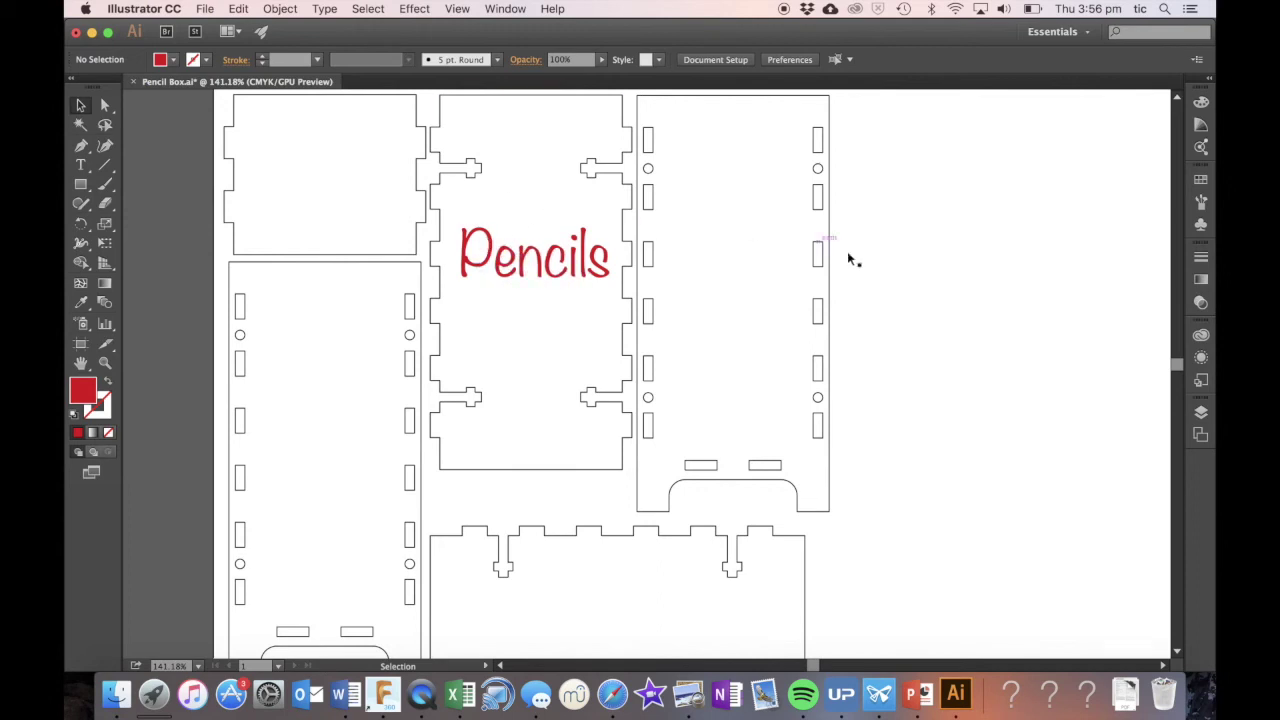
scroll(854, 260, down, 3)
scroll(854, 260, down, 5)
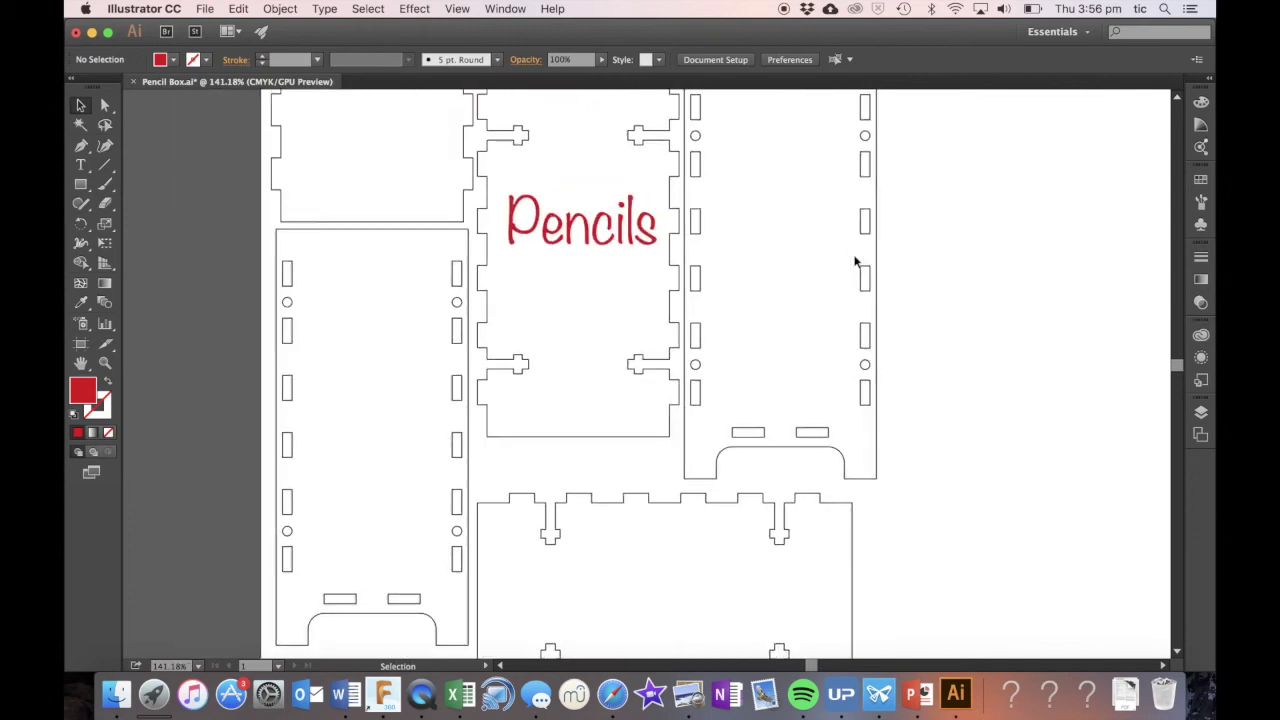
key(a)
key(v)
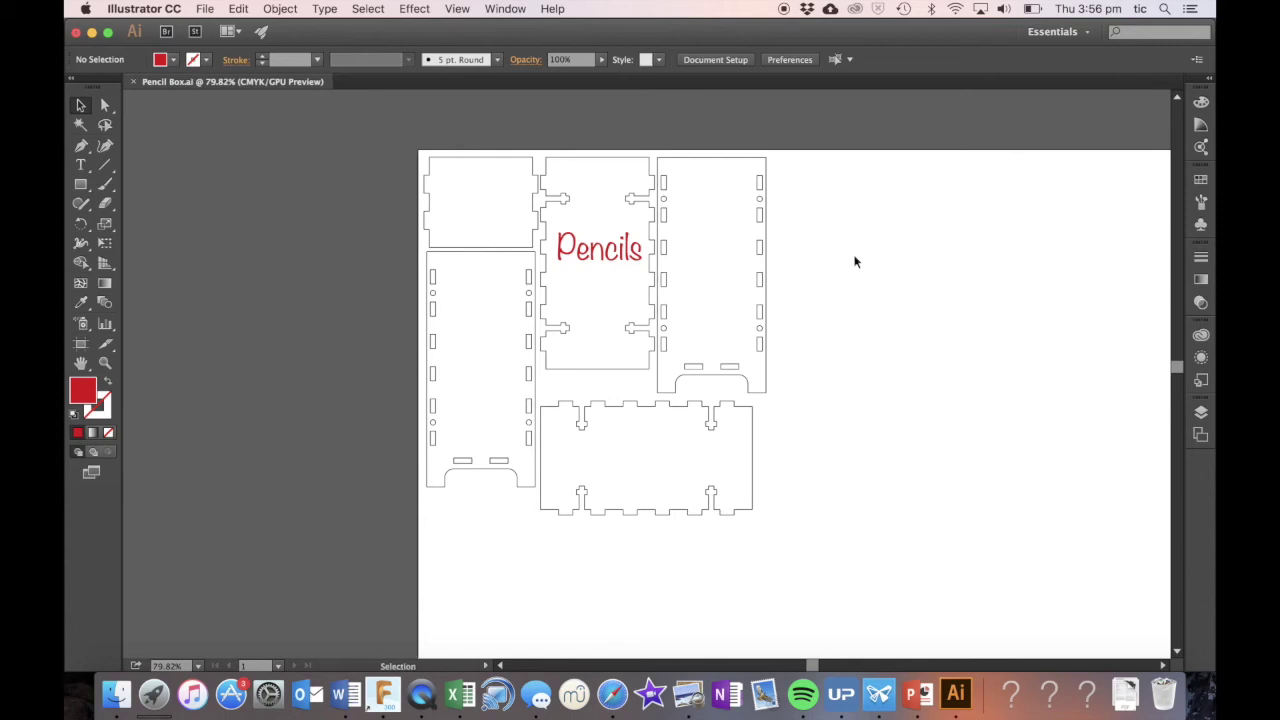
- Nudge the horizontal T-slotted panel slightly up and left, closer to the neighbouring panels
click(688, 409)
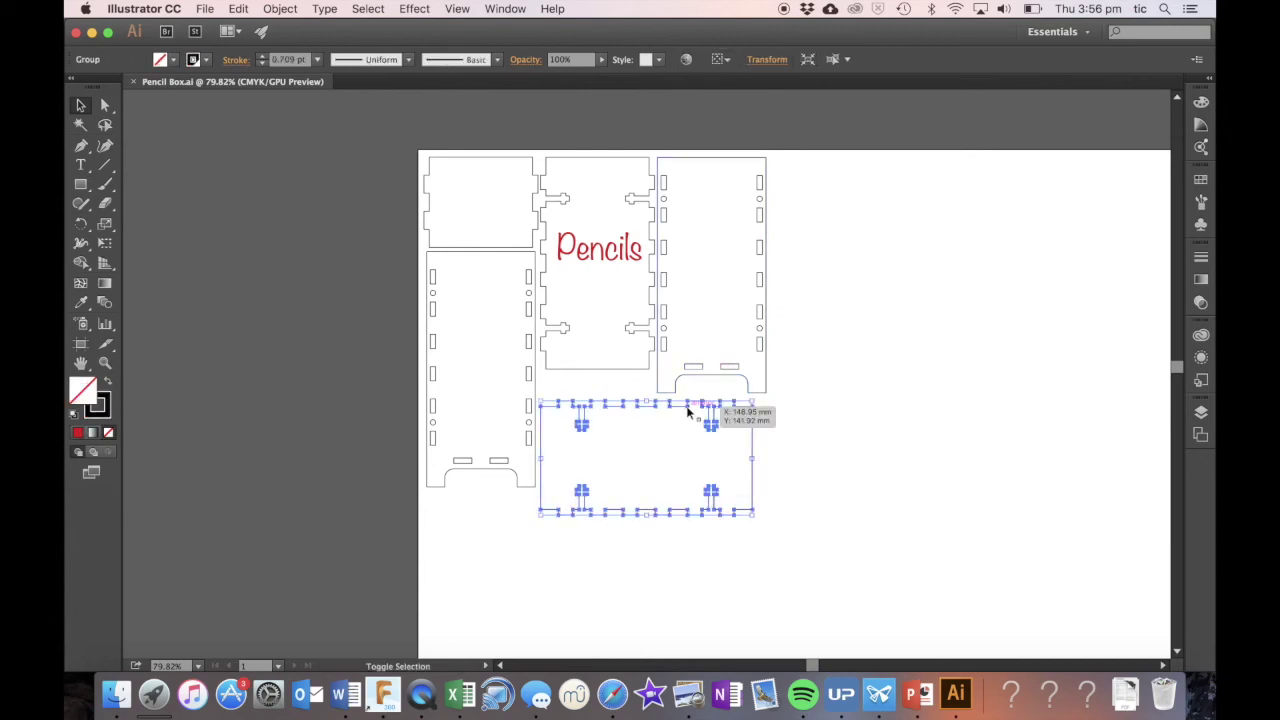
key(Up)
key(Up)
key(Up)
key(Up)
key(Up)
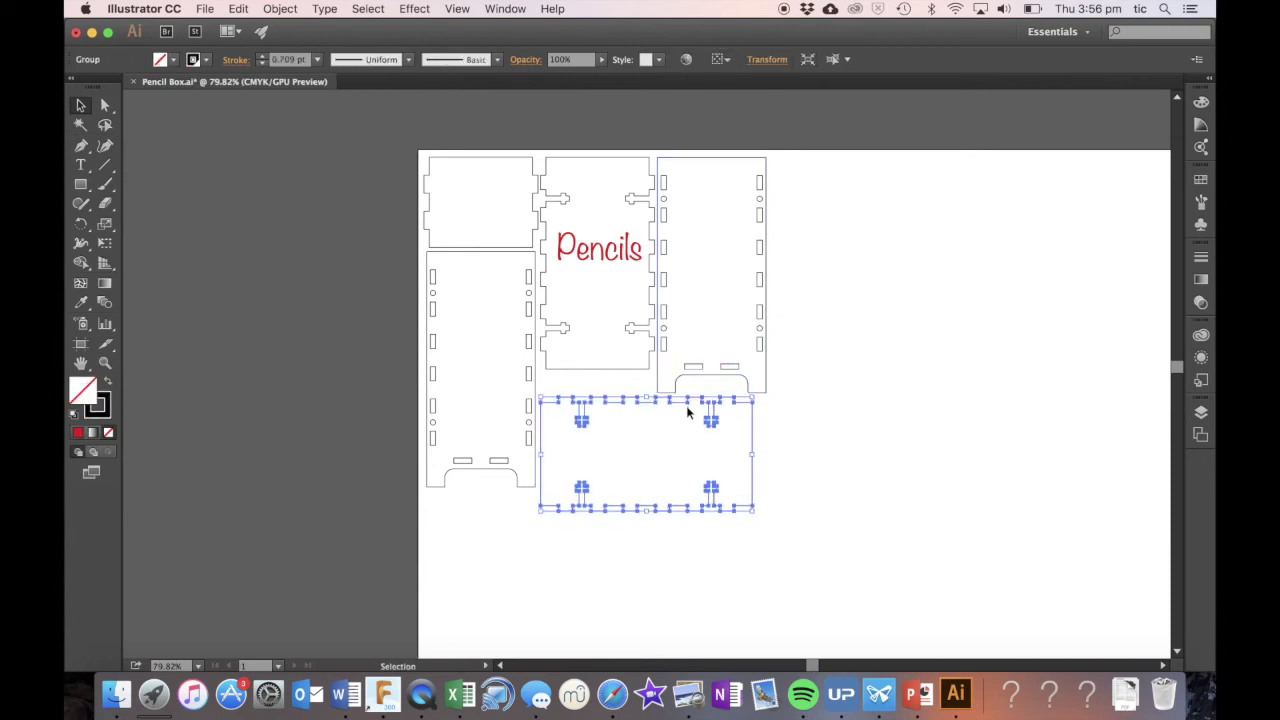
key(Left)
key(Left)
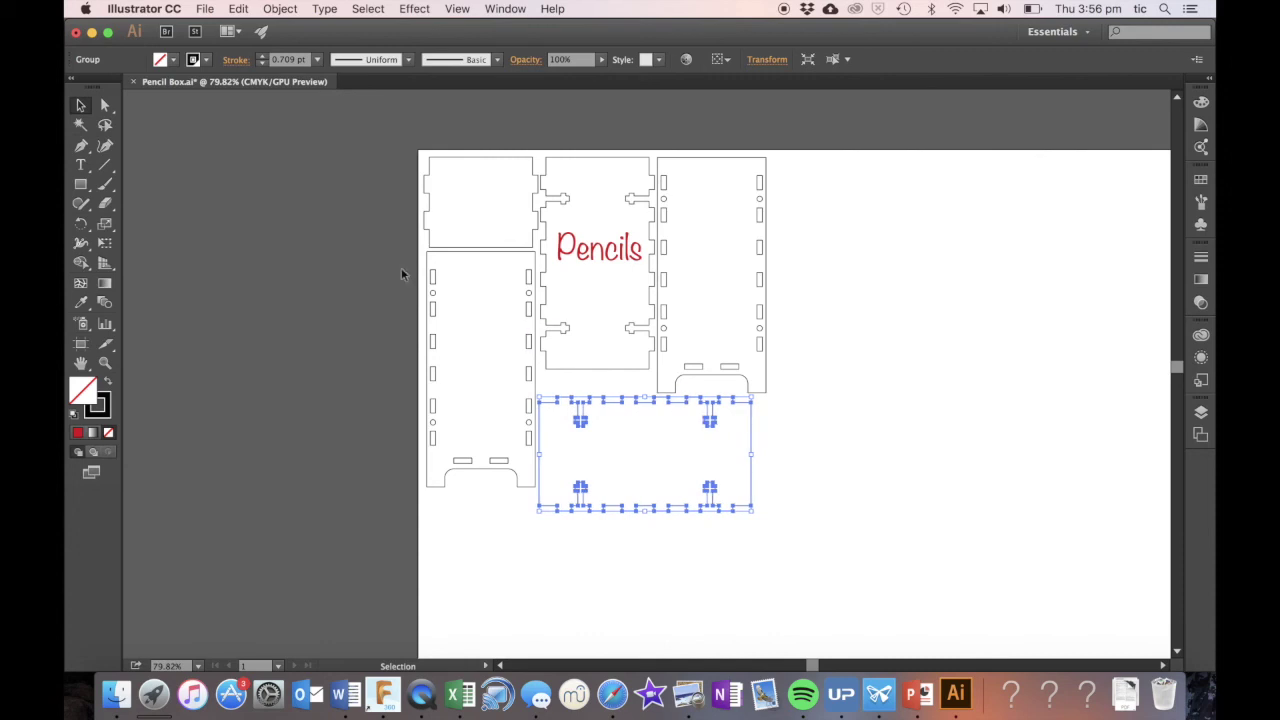